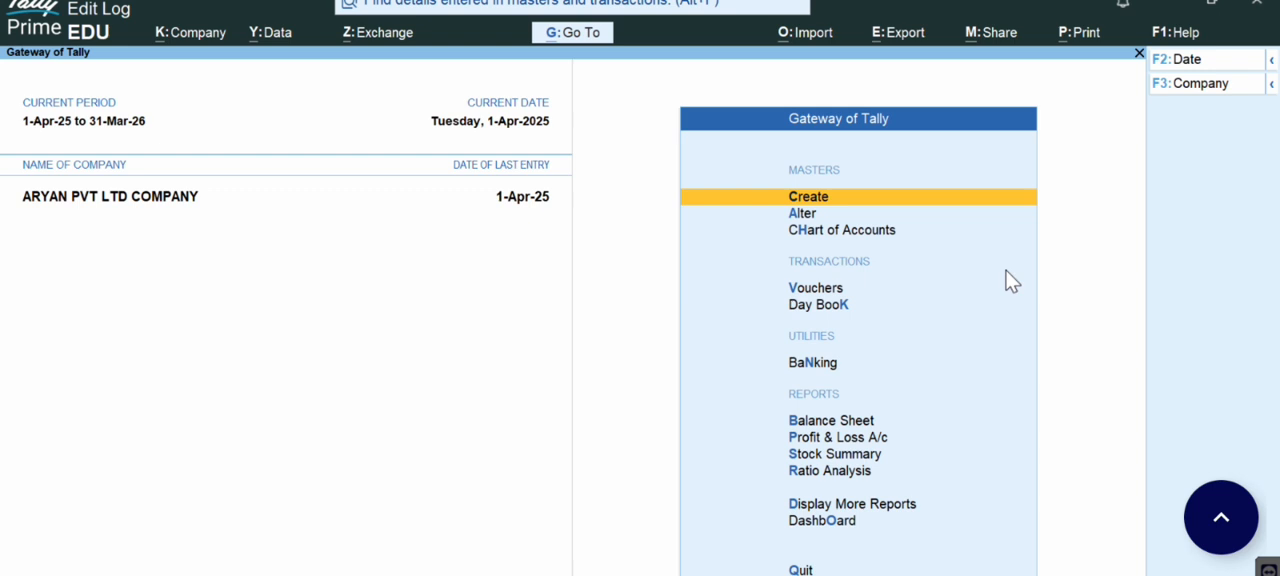
Step: Enable Maintain Payroll in the company features and save the settings
key("F11")
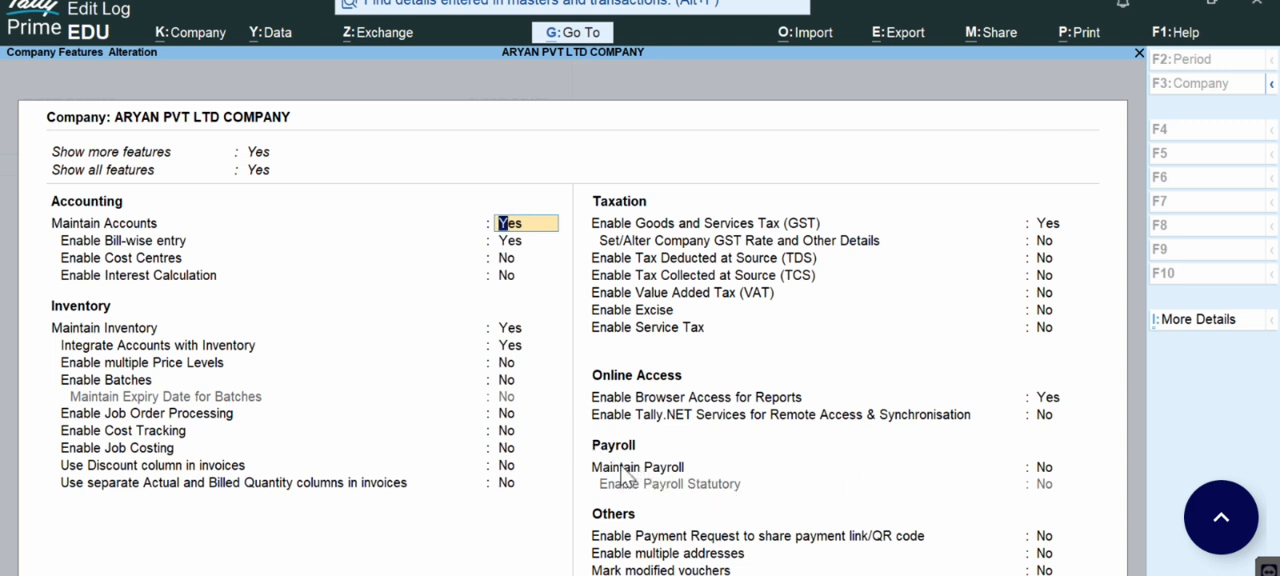
left_click(1044, 472)
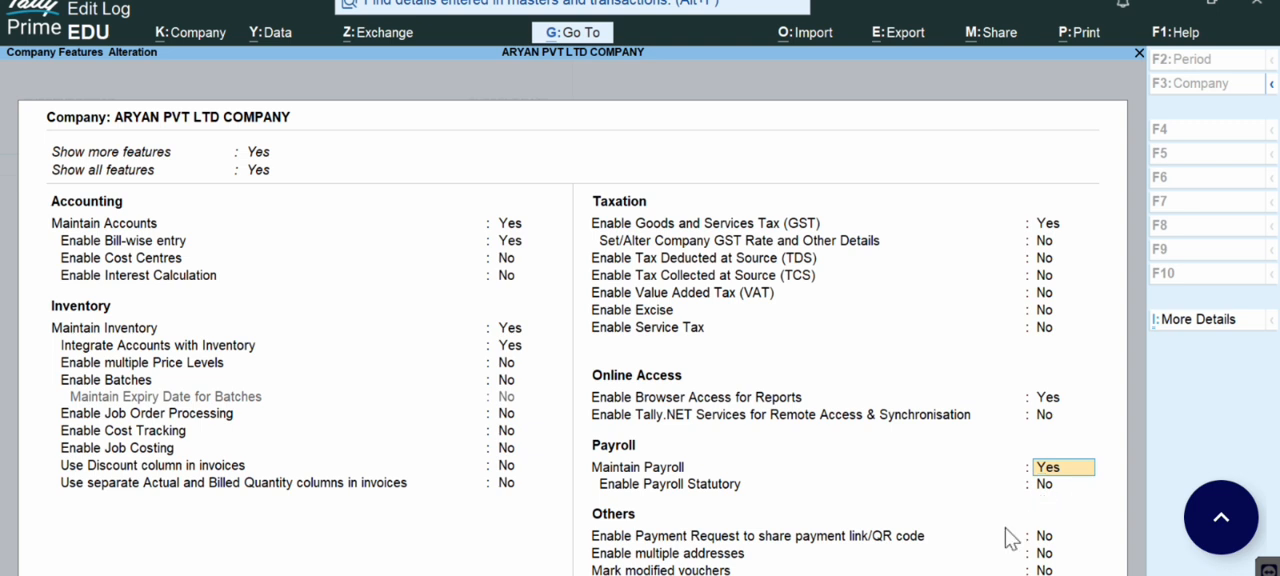
key("ctrl+a")
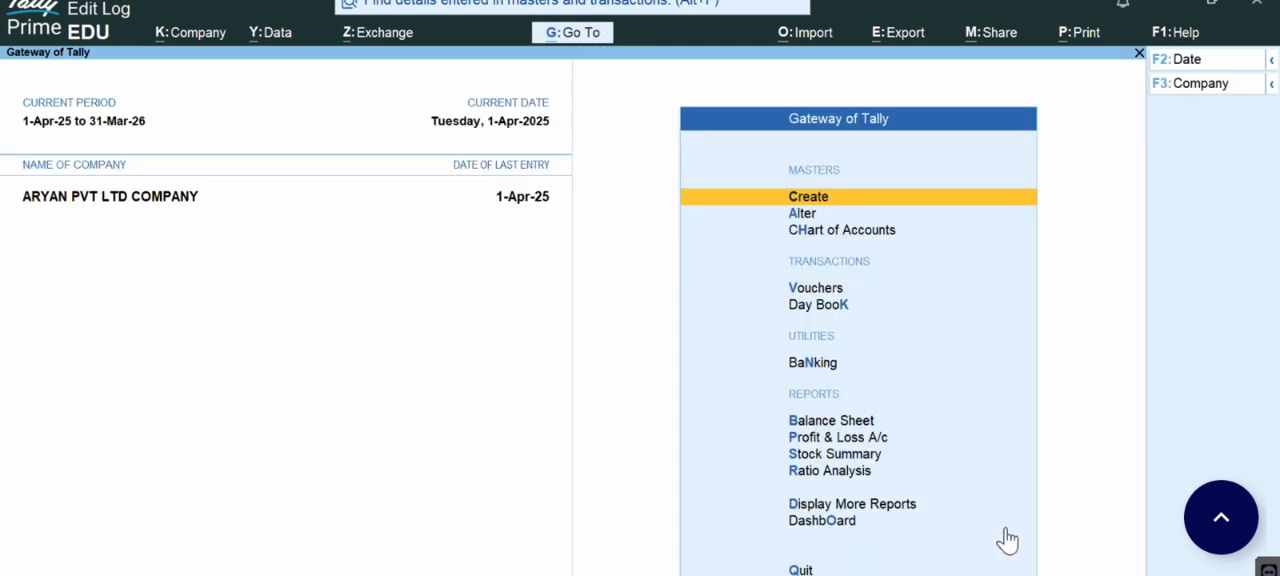
Step: Create a payroll employee category named Jaipur with revenue item allocation on and non-revenue allocation off
left_click(811, 199)
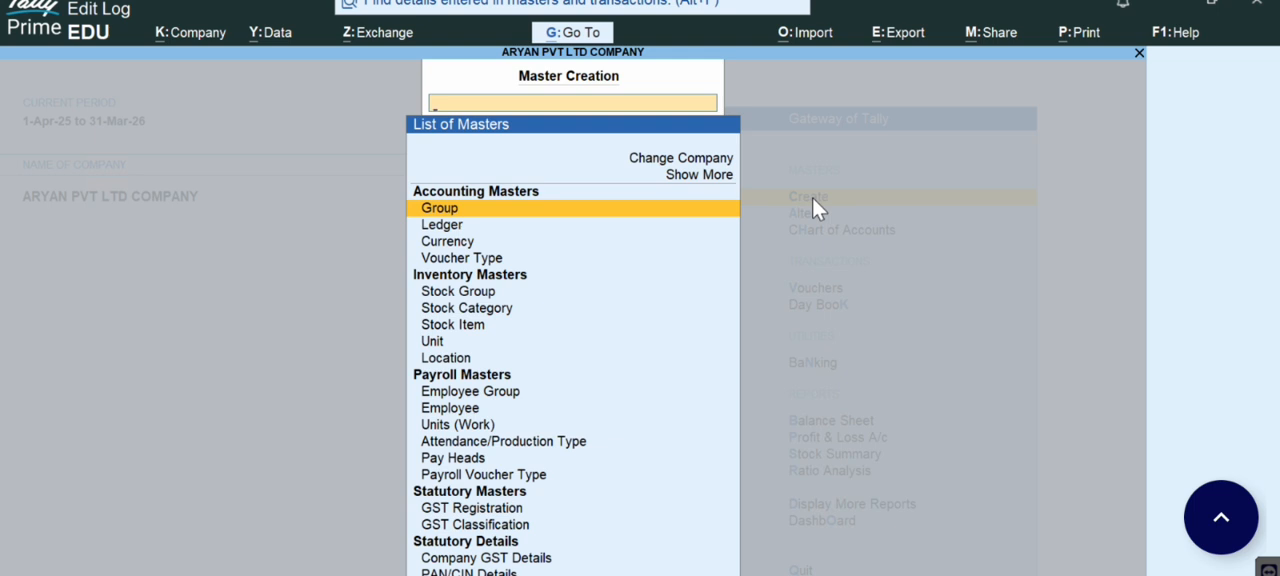
left_click(694, 177)
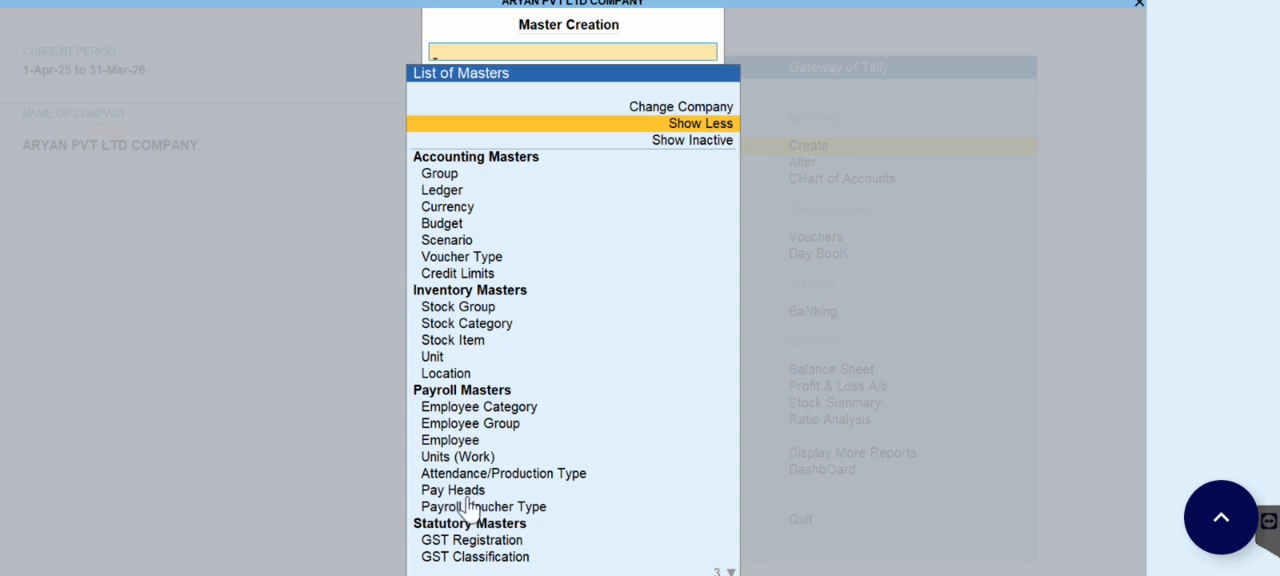
left_click(517, 411)
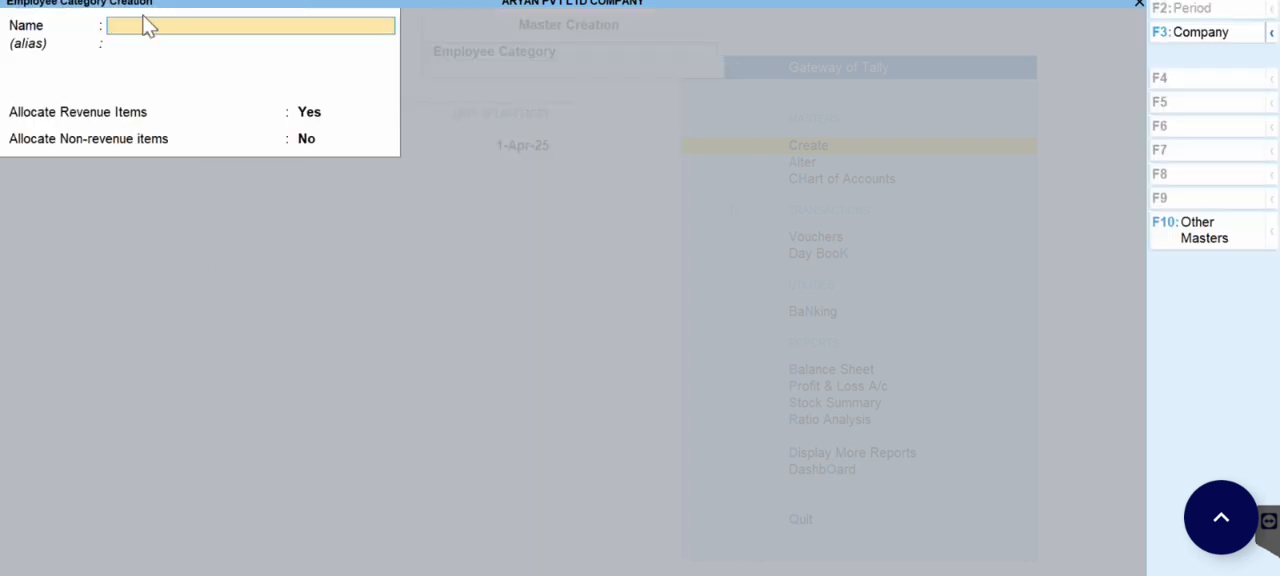
type("Jaipu")
key("Return")
key("Return")
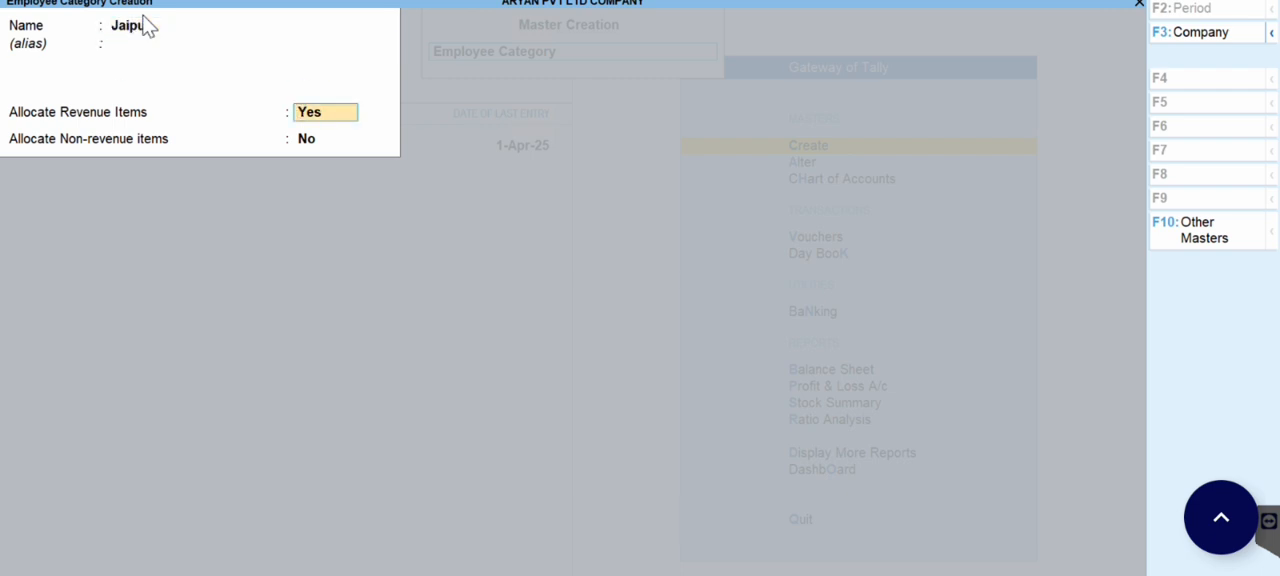
key("Return")
key("Return")
key("Return")
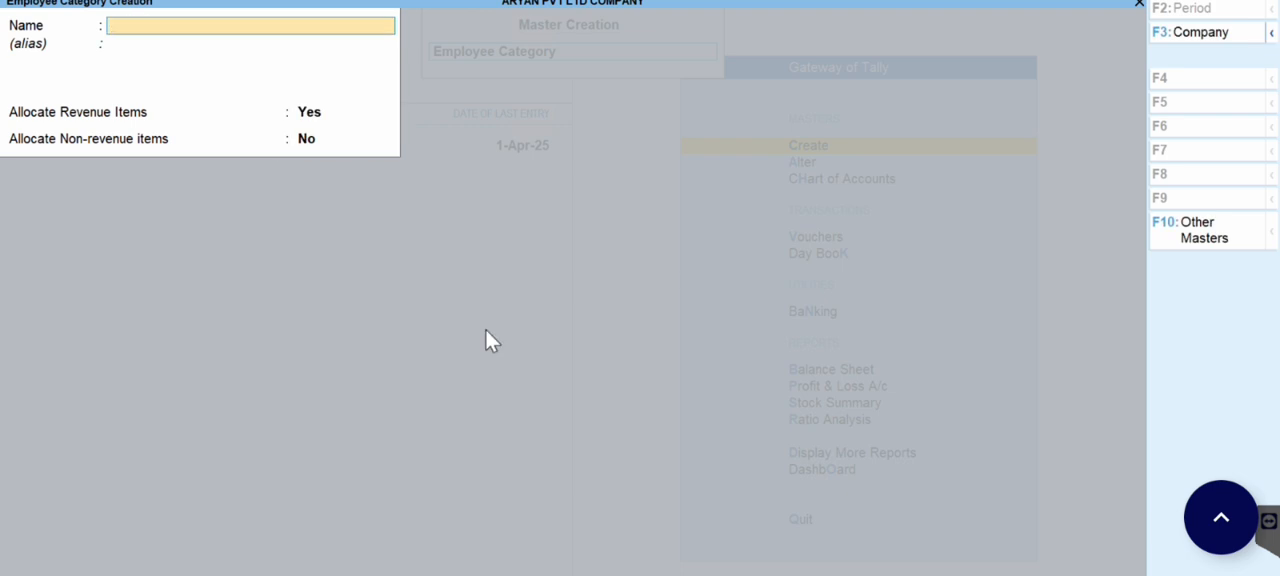
key("Escape")
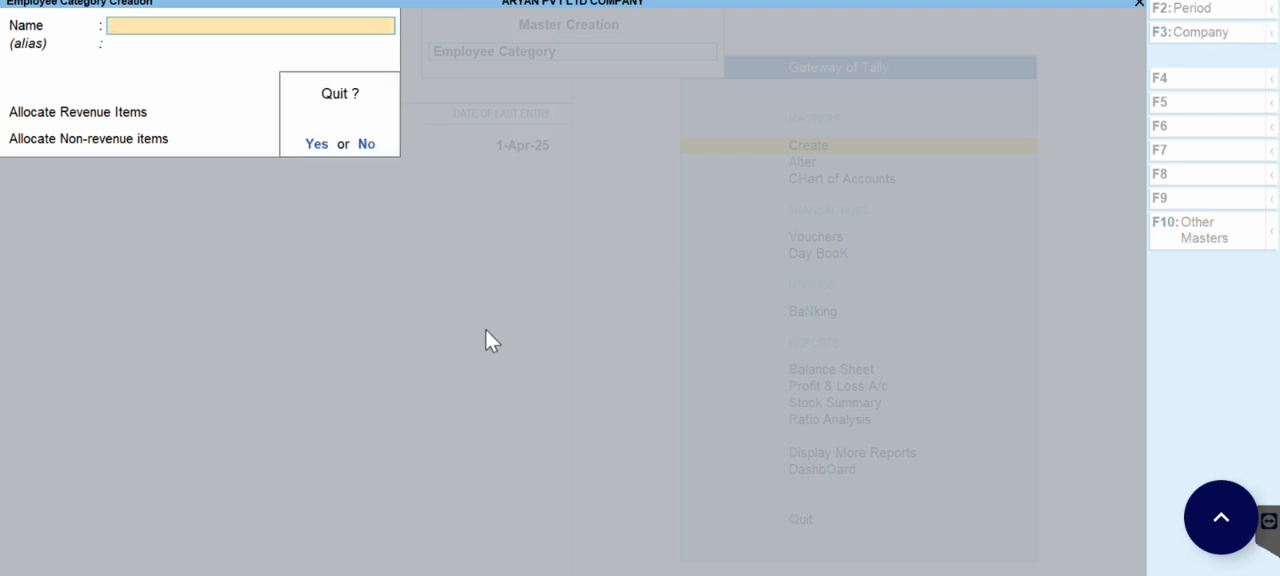
key("Return")
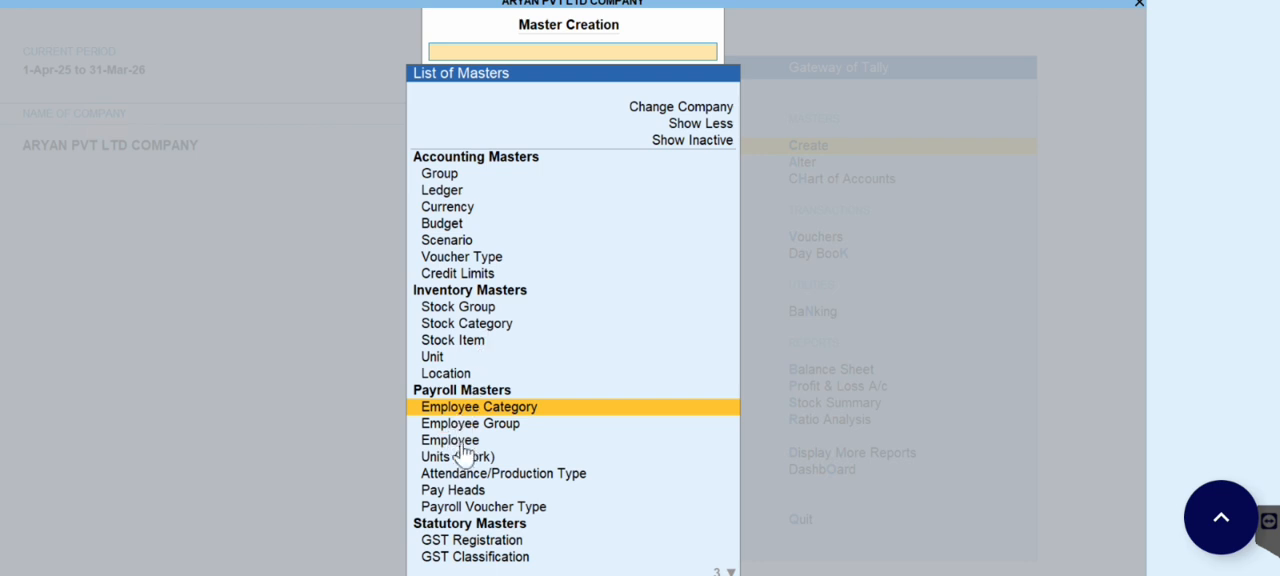
Step: Create an employee group named Purchase Dep. in the Jaipur category, under Primary, without salary details
left_click(495, 428)
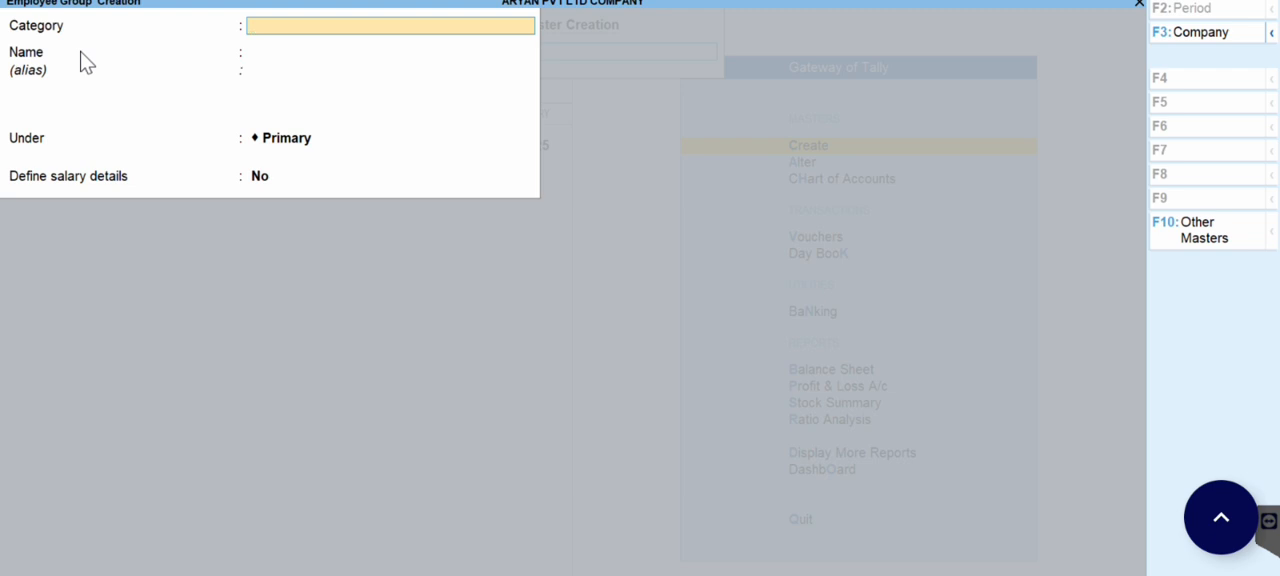
key("space")
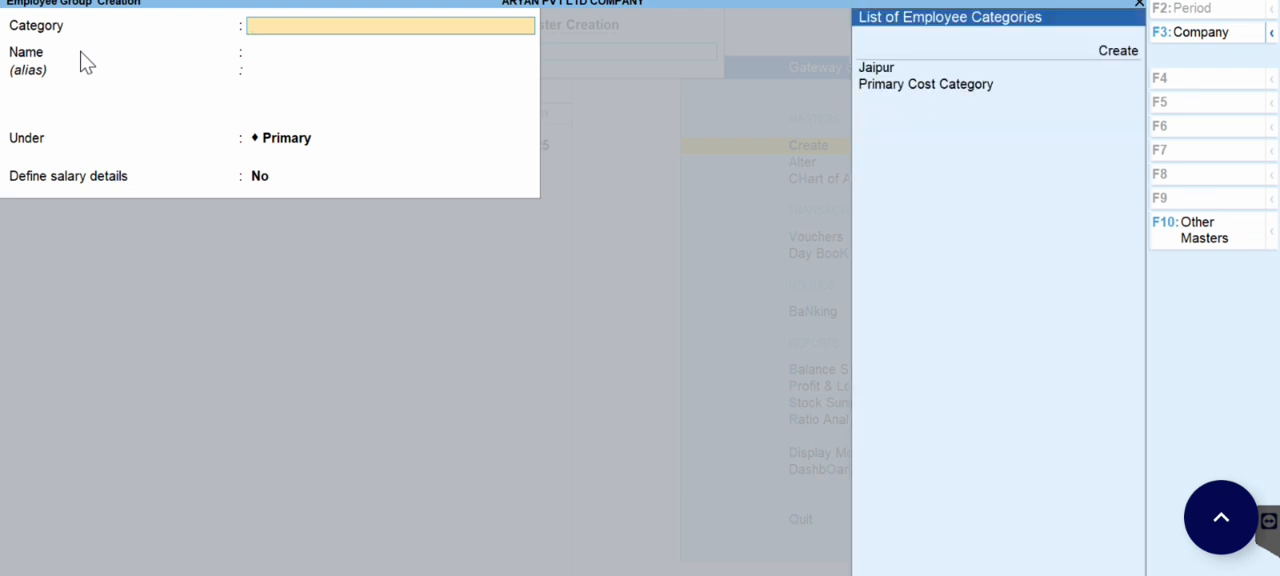
left_click(877, 68)
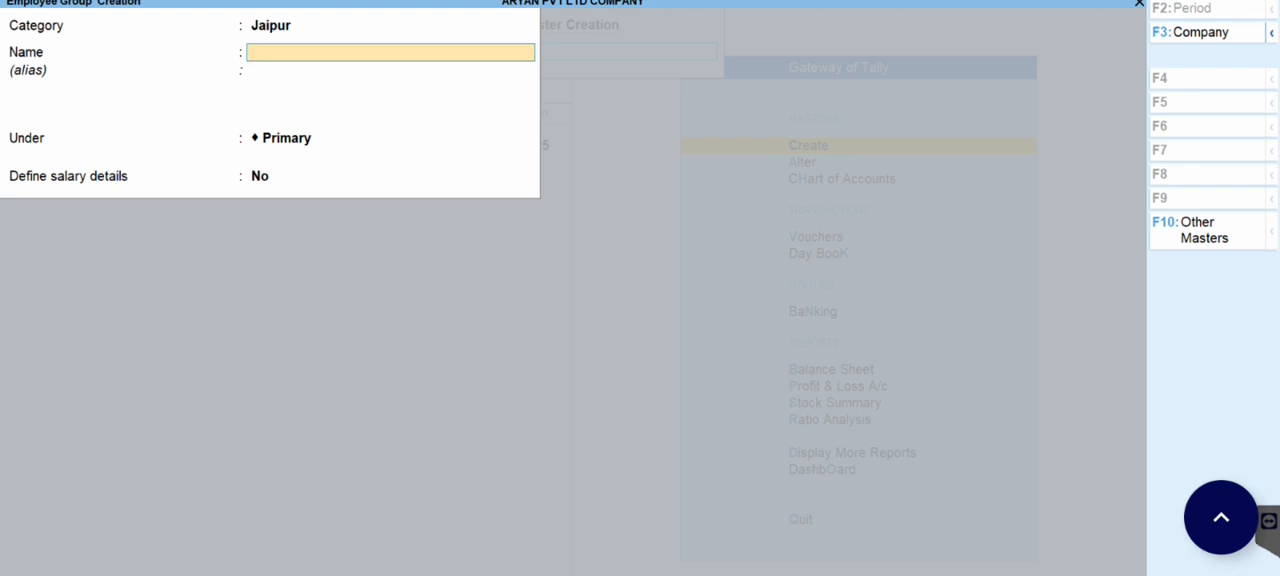
type("Purchase Dep")
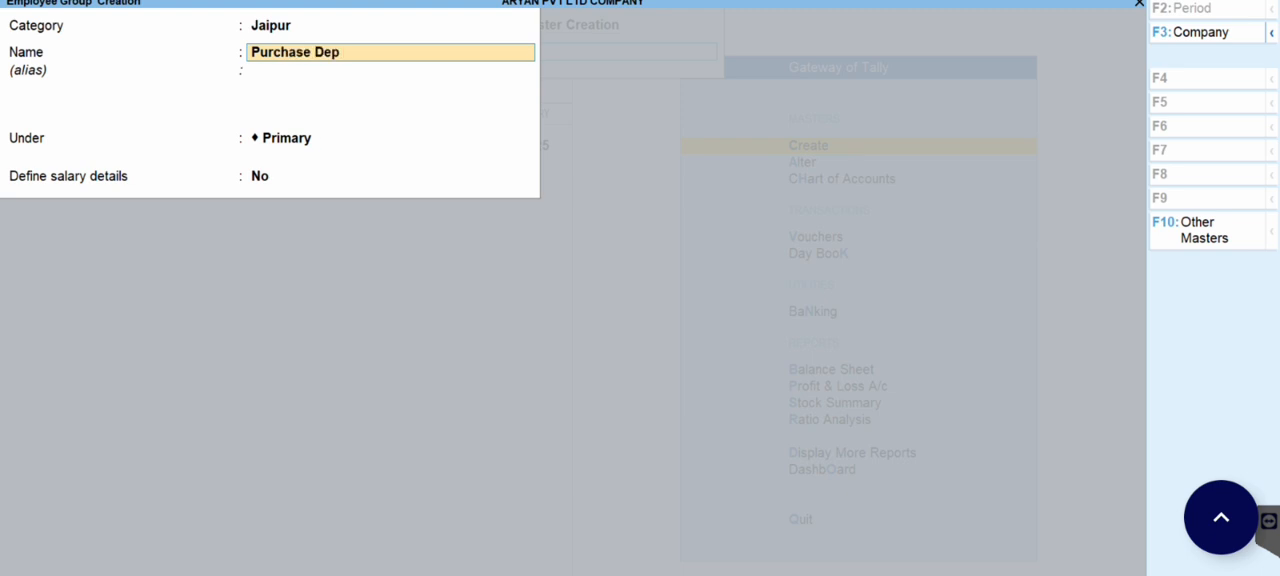
type(".")
key("Return")
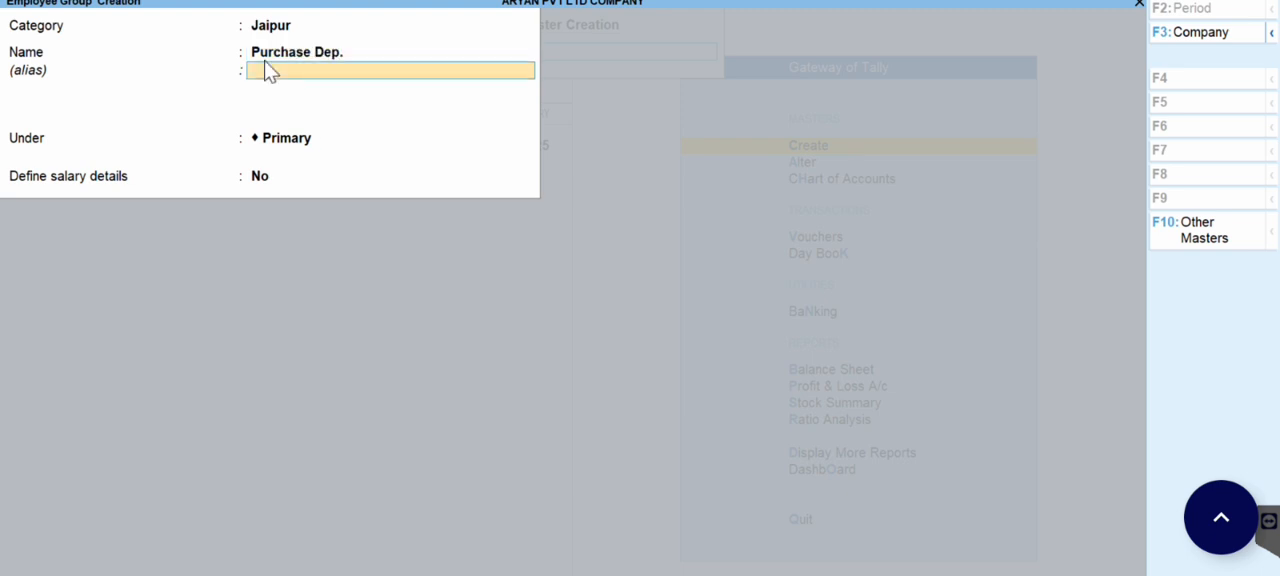
key("Return")
key("Return")
key("Return")
key("Return")
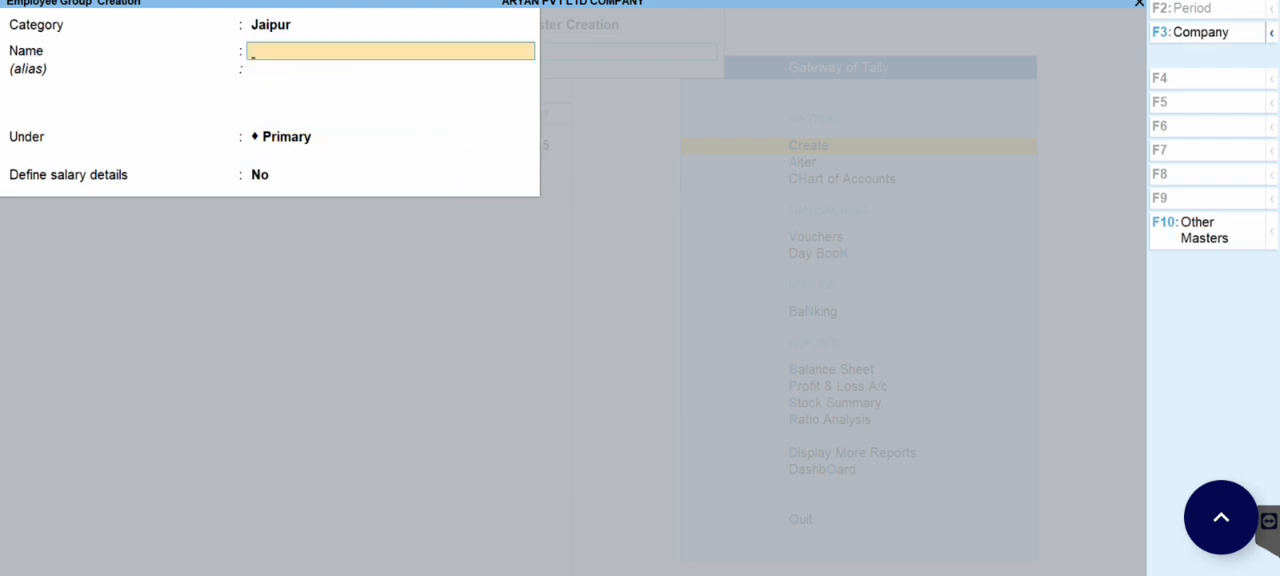
Step: Create a second Jaipur employee group named Sales Dep under Primary, without salary details
type("Sales Dep")
key("Return")
key("Return")
key("Return")
key("Return")
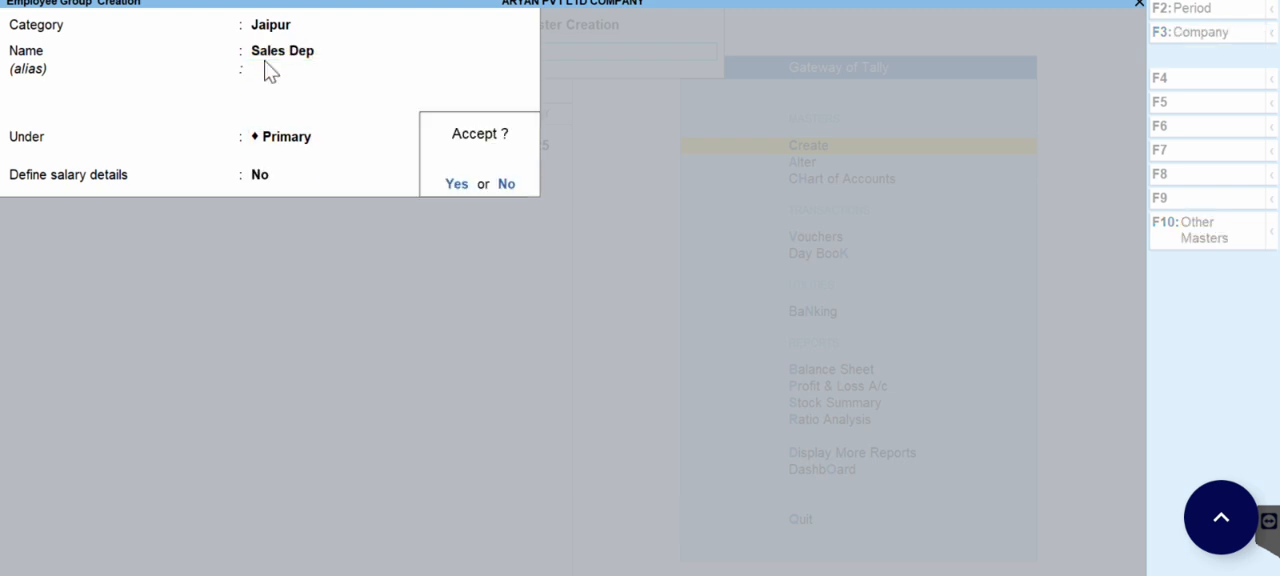
key("Return")
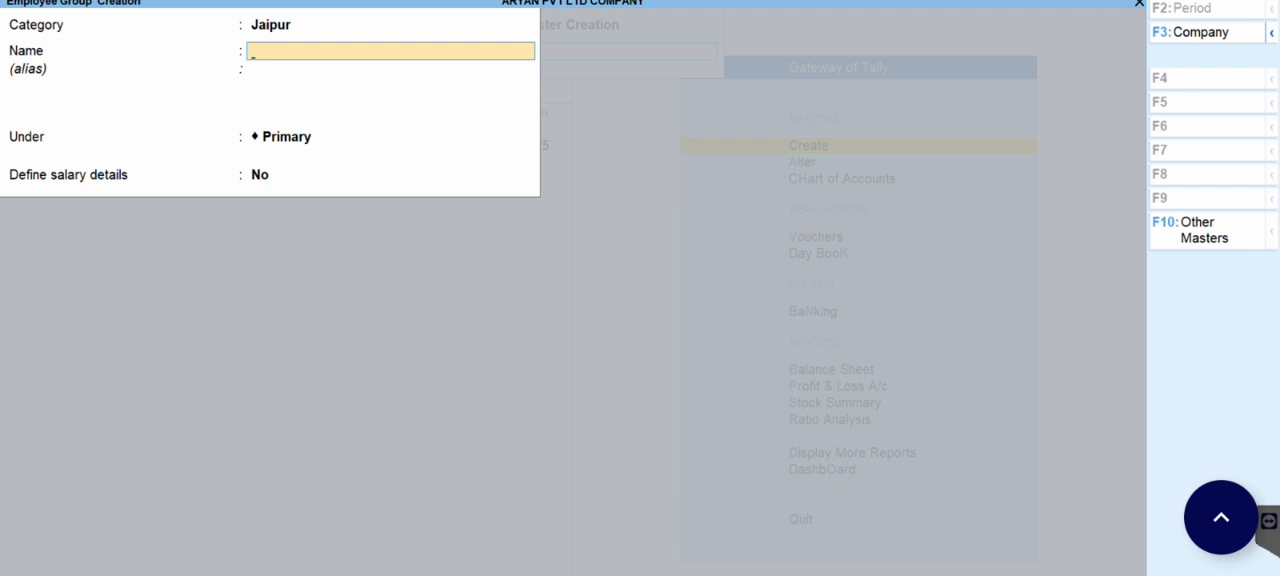
key("Escape")
key("Return")
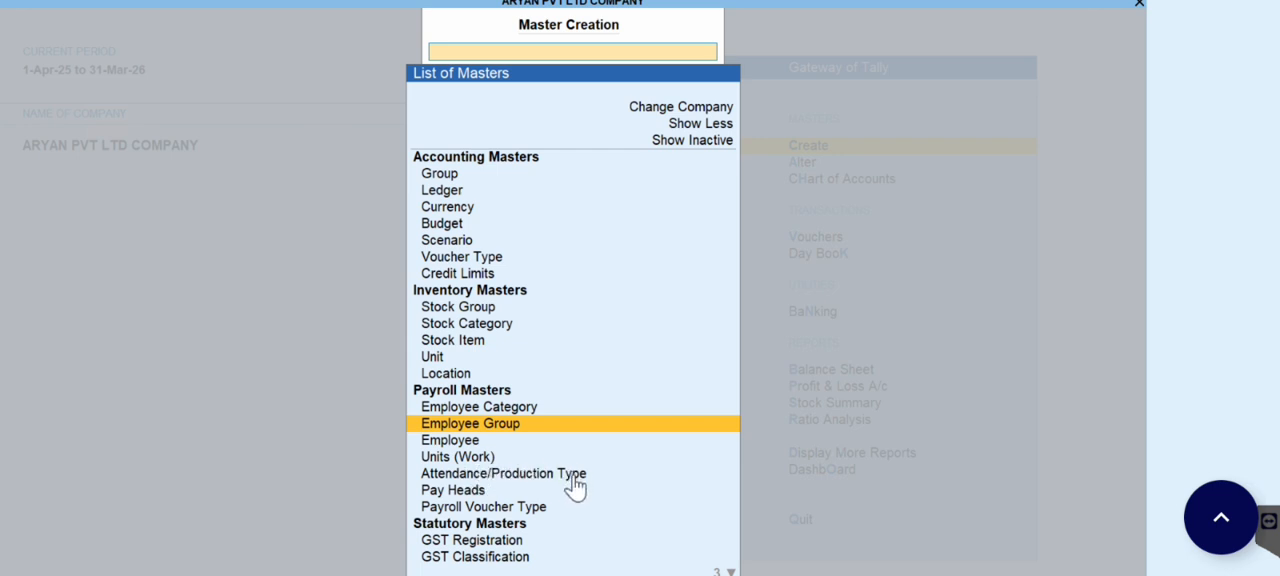
Step: Create a simple work unit with the symbol HRS and 0 decimal places
left_click(460, 460)
left_click(460, 460)
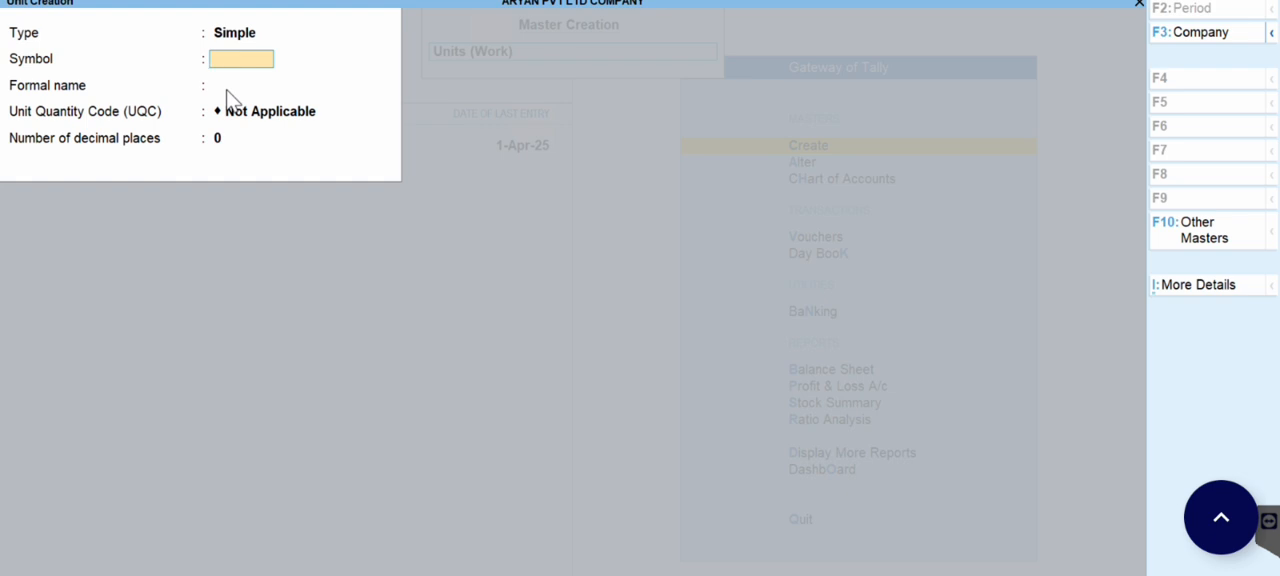
type("HRS")
key("Return")
key("Return")
key("Return")
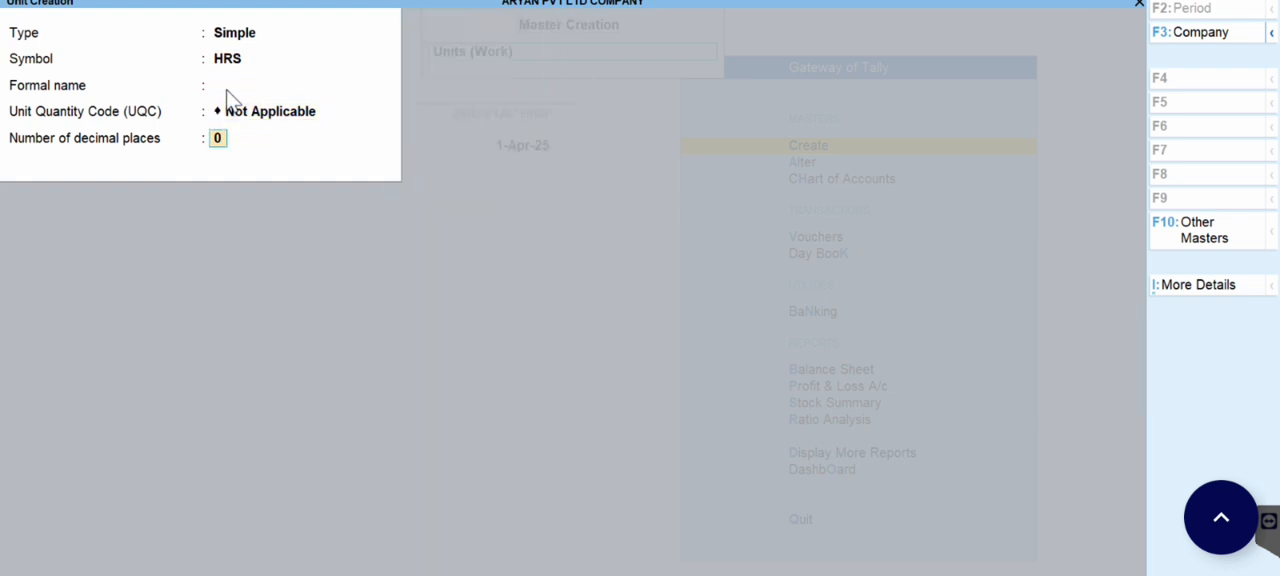
key("Return")
Step: Create another simple work unit with the symbol MINT and 0 decimal places
type("MINT")
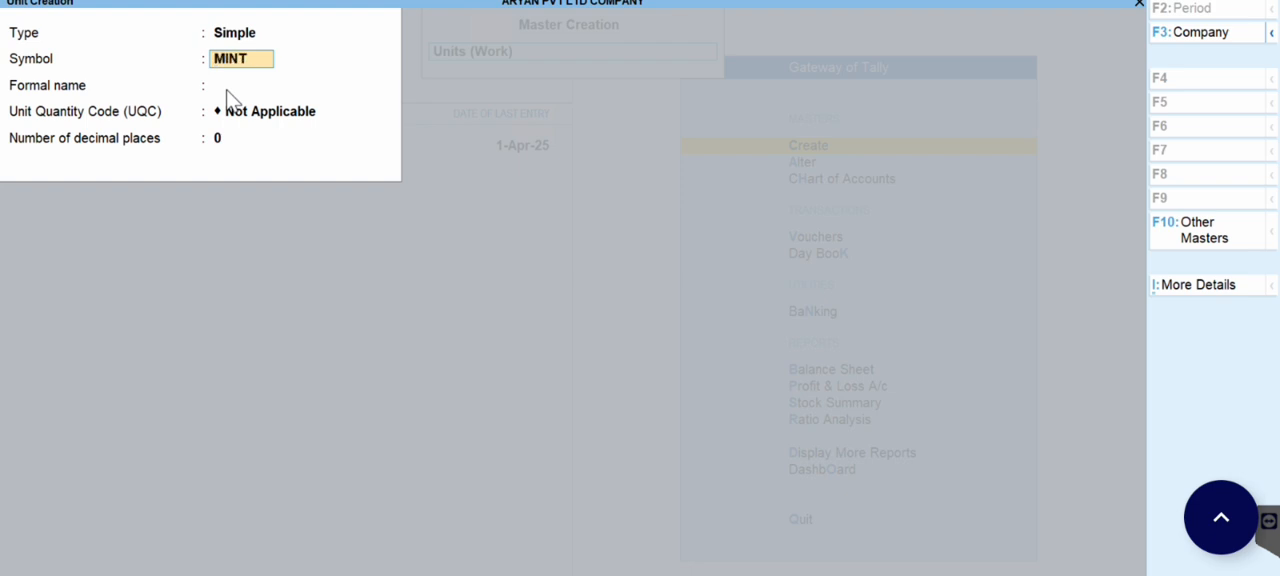
key("Return")
key("Return")
key("Return")
key("Return")
key("Return")
Step: Create a compound work unit defining HRS as 60 MINT
key("BackSpace")
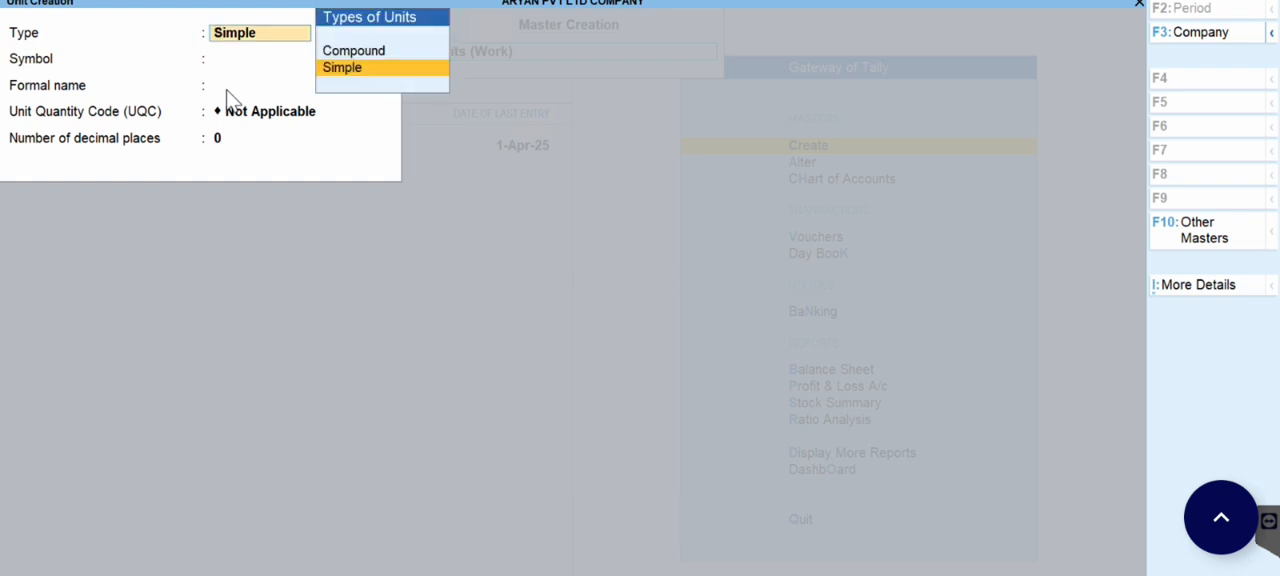
key("Up")
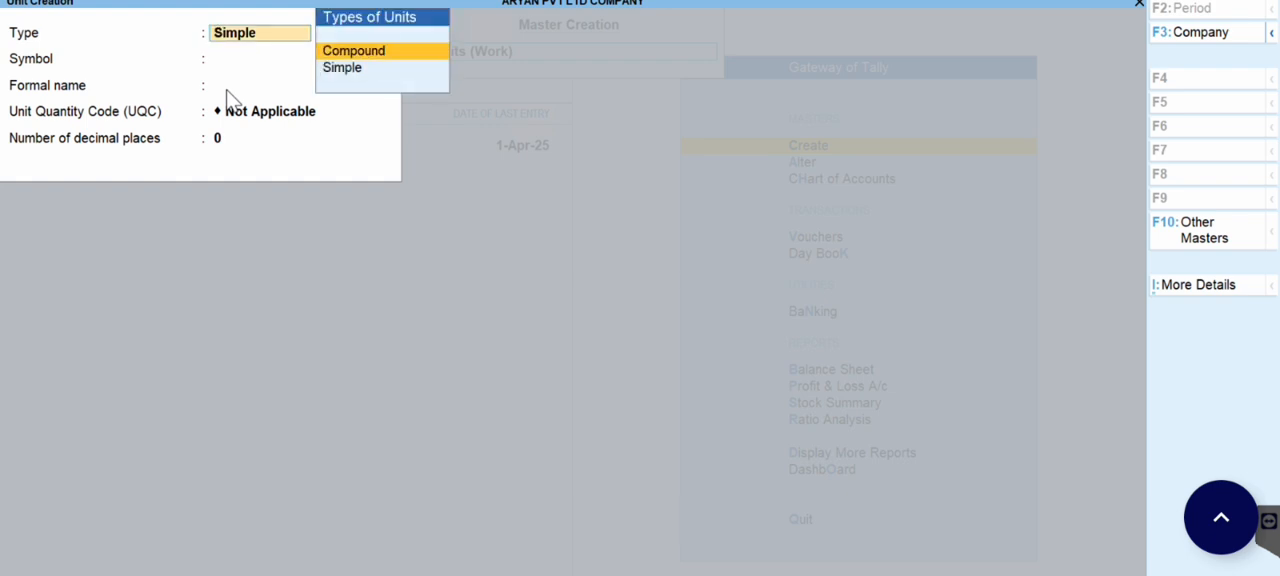
key("Return")
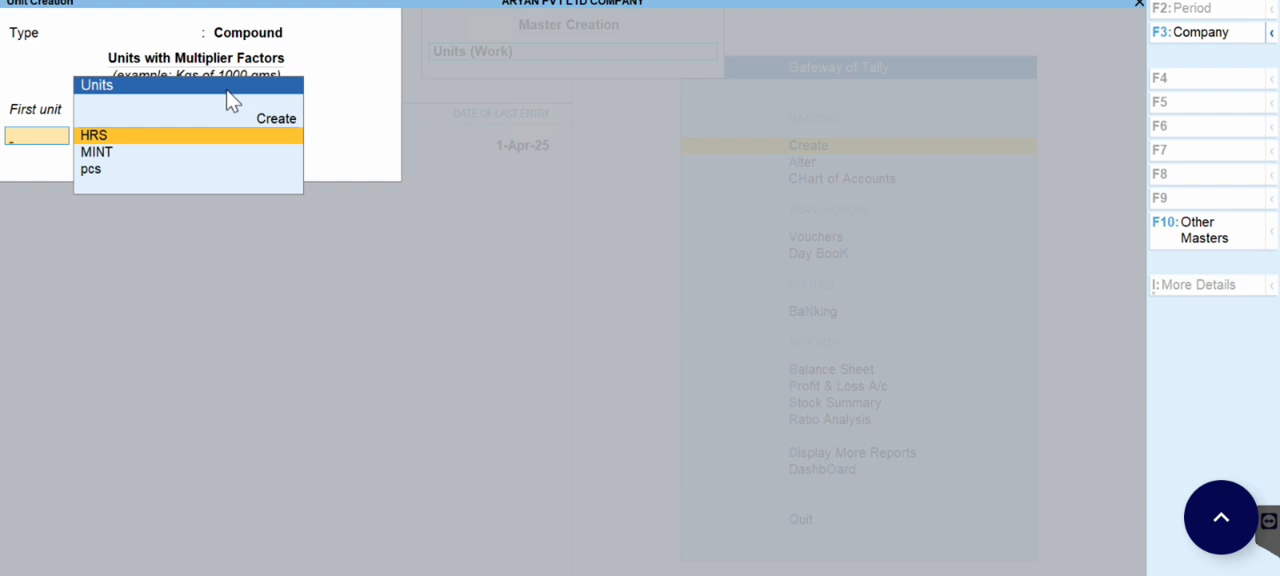
key("Return")
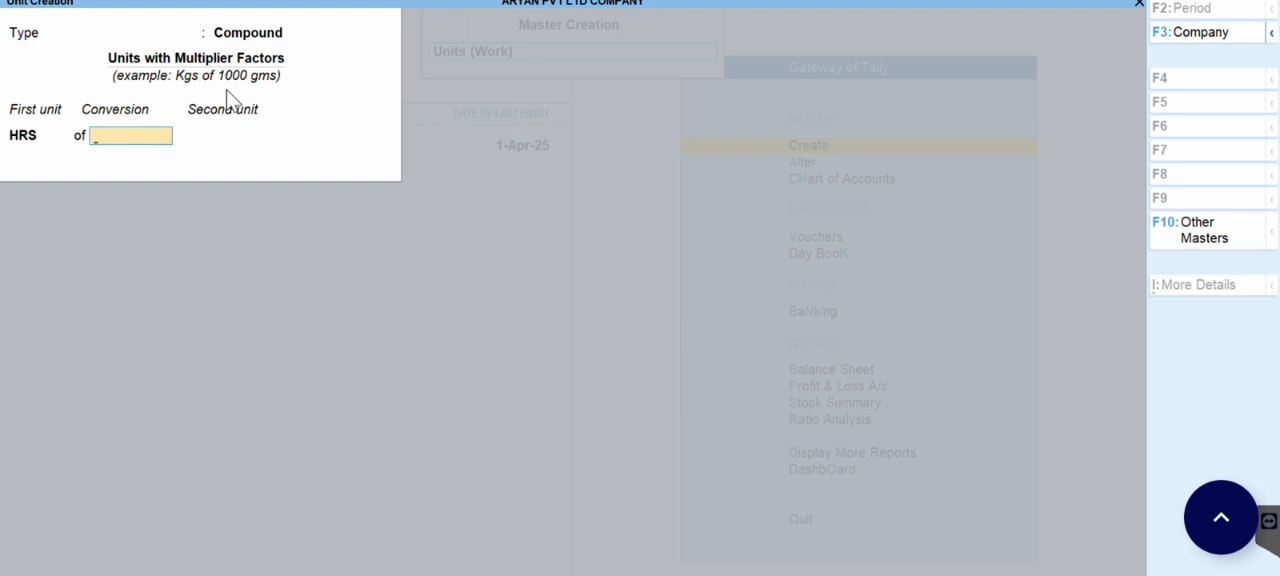
type("60")
key("Return")
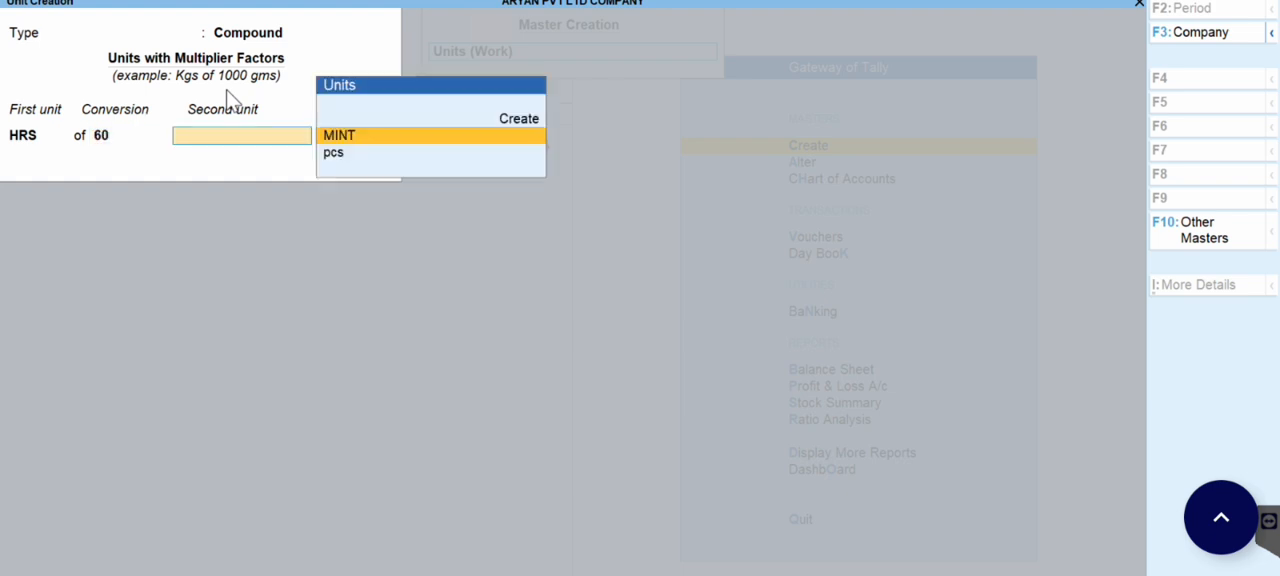
key("Return")
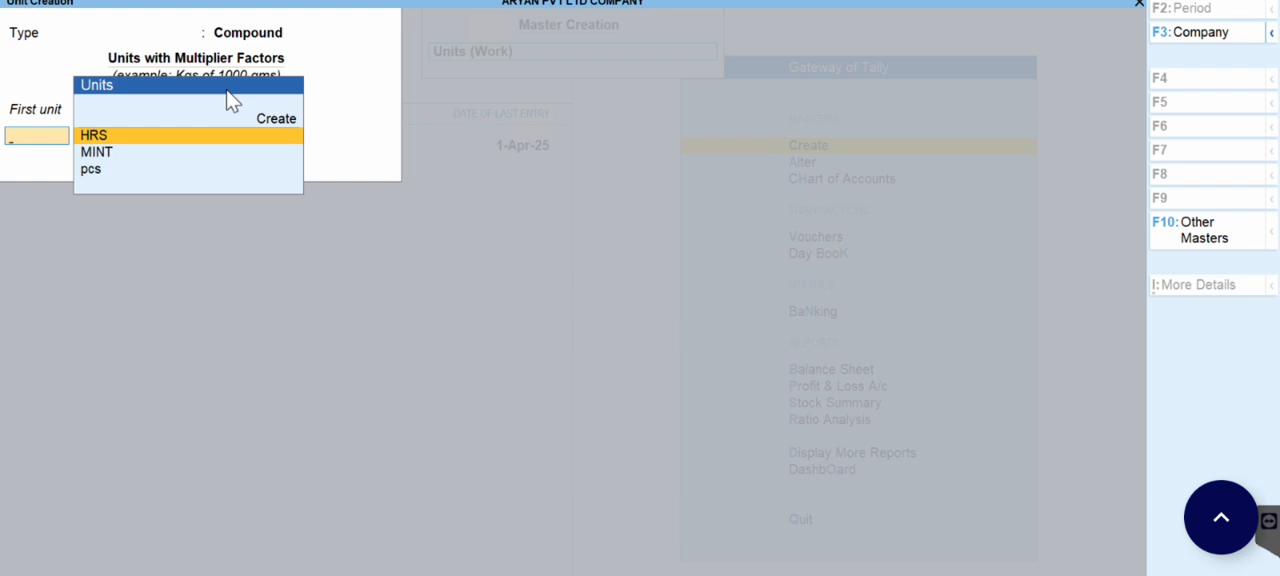
key("Escape")
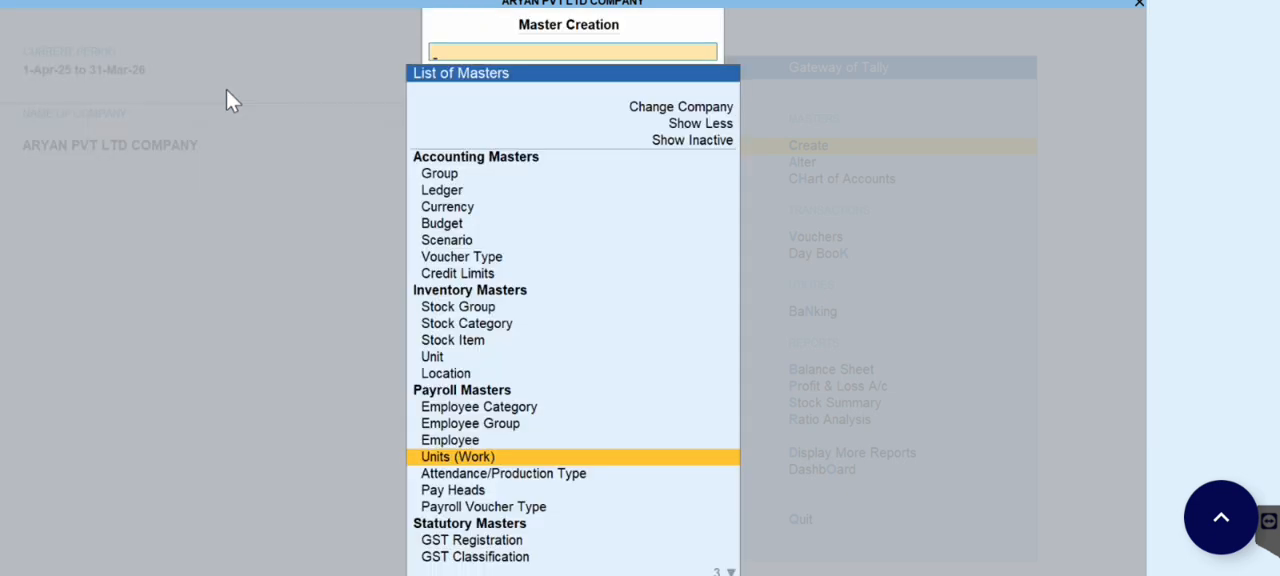
Step: Create an attendance type named Absent under Primary, set as Leave without Pay with a period of Days
left_click(500, 476)
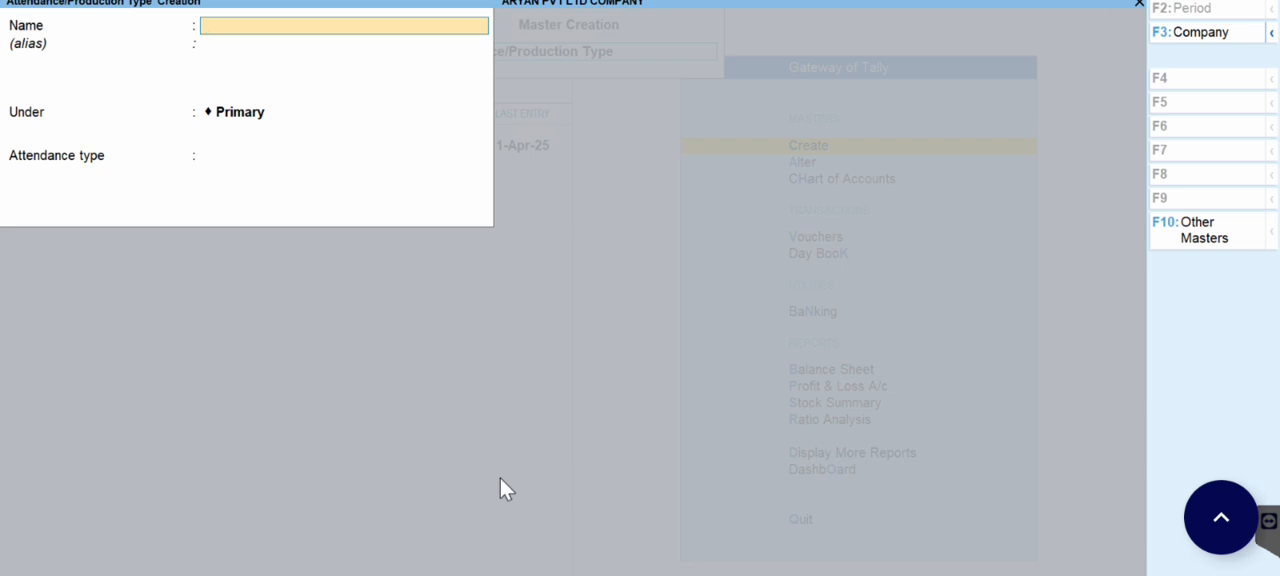
type("Absent")
key("Return")
key("Return")
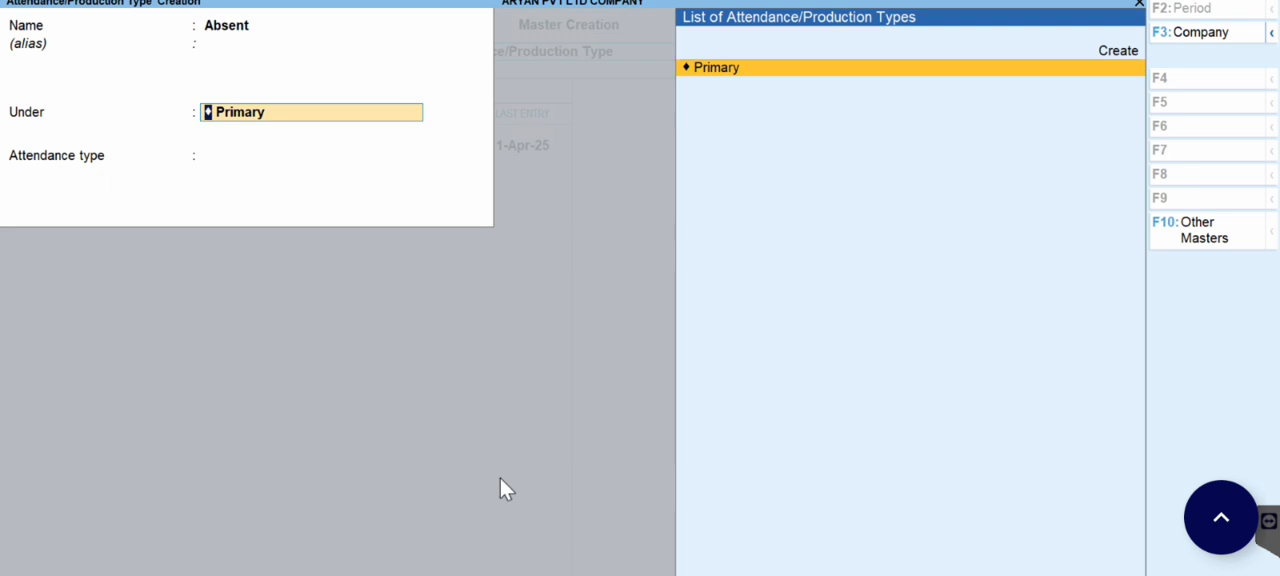
key("Return")
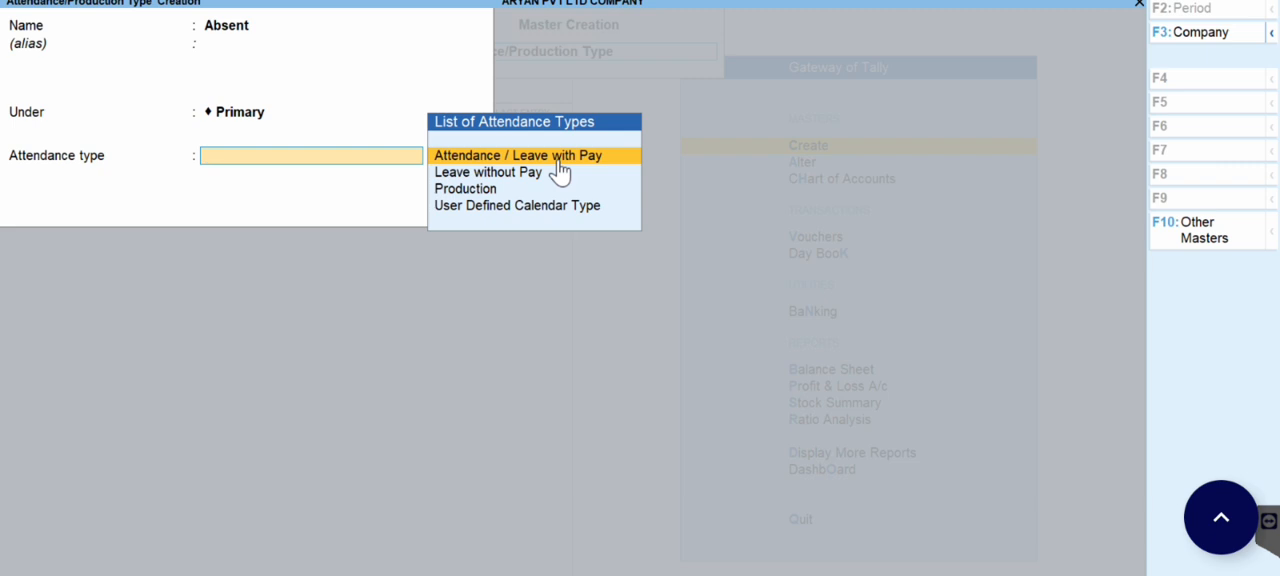
left_click(442, 173)
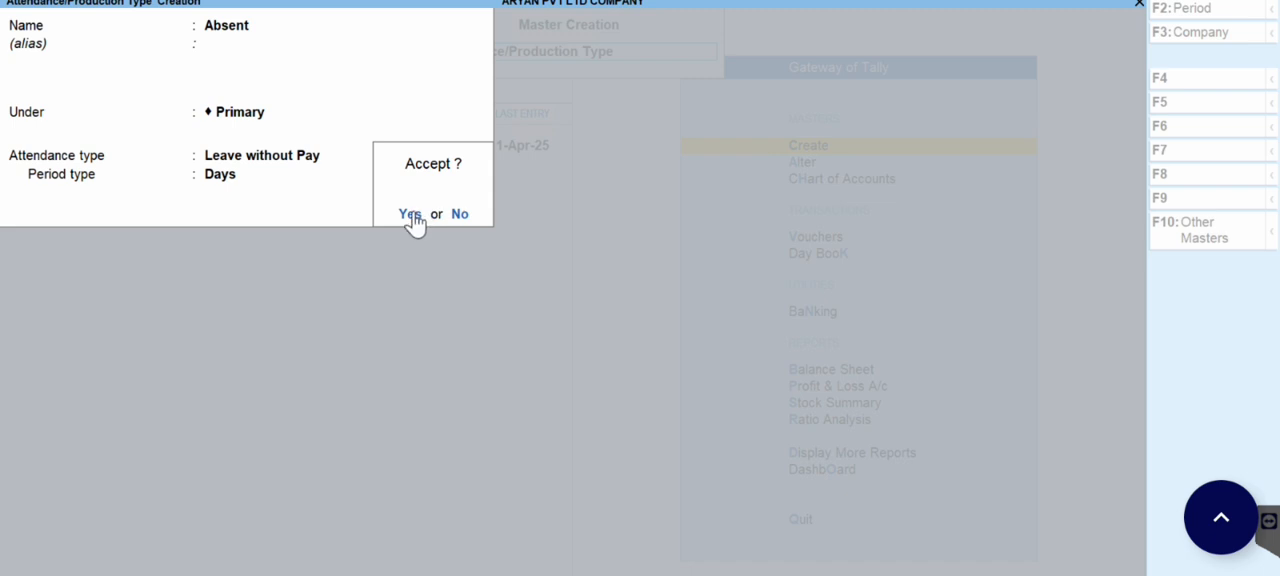
left_click(412, 214)
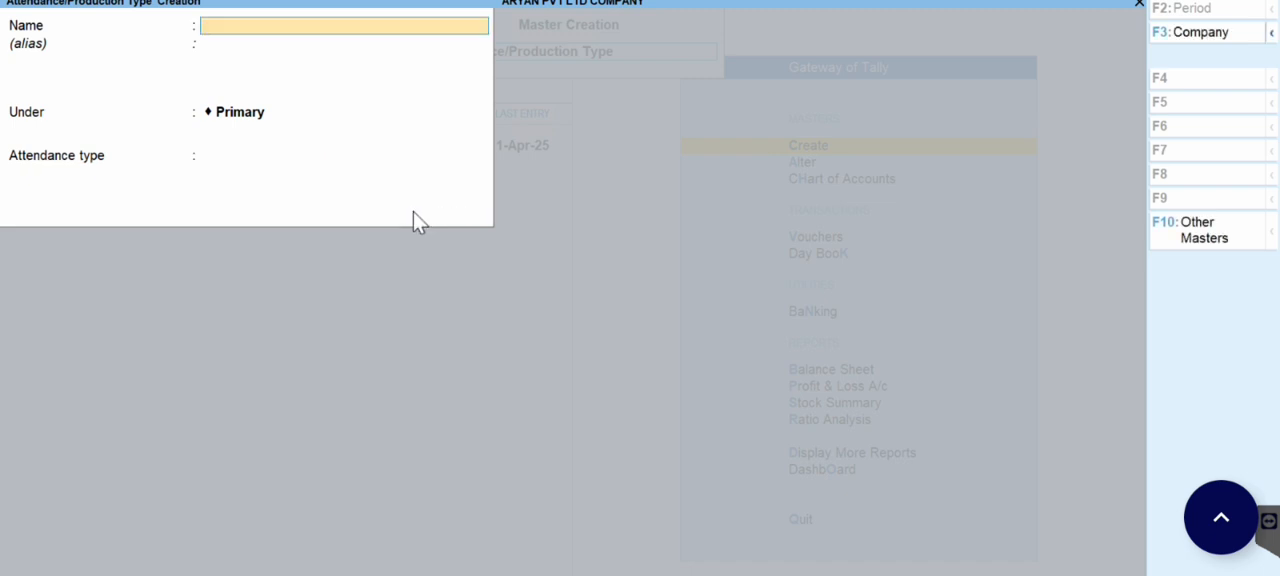
Step: Create an attendance type named Present under Primary, set as Attendance / Leave with Pay with a period of Days
type("Present")
key("Return")
key("Return")
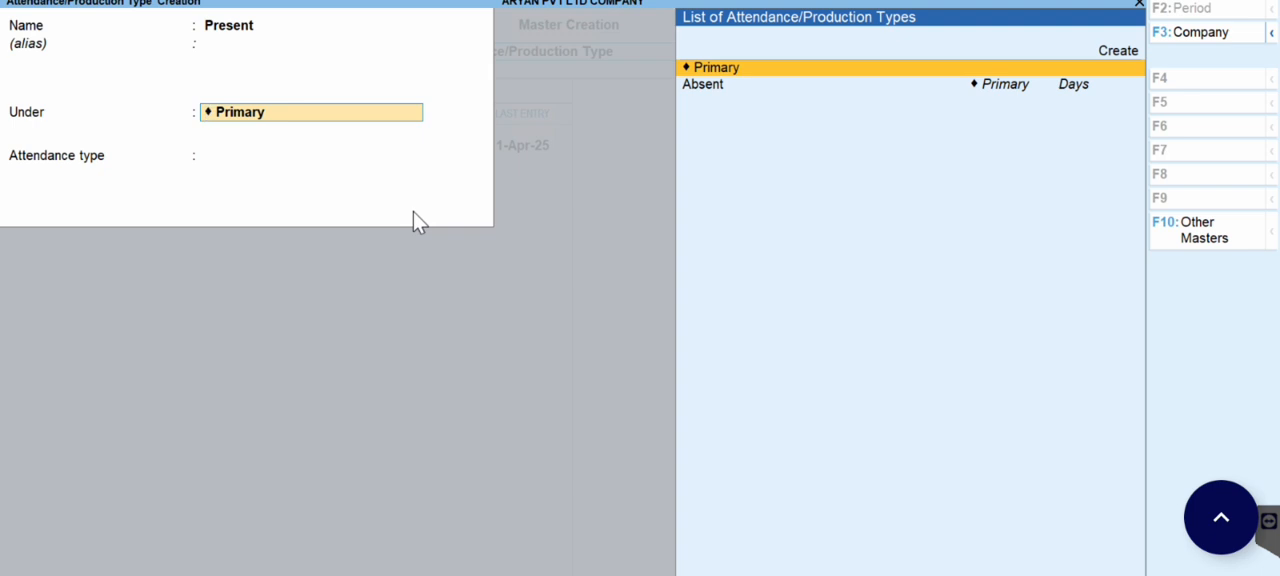
key("Return")
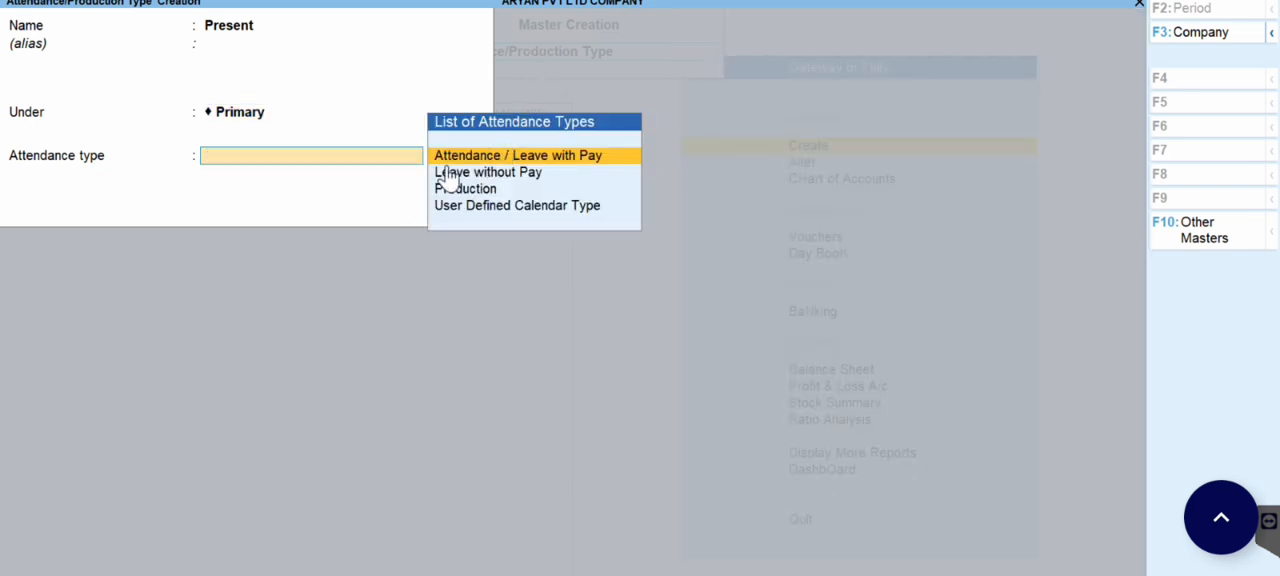
key("Return")
key("Return")
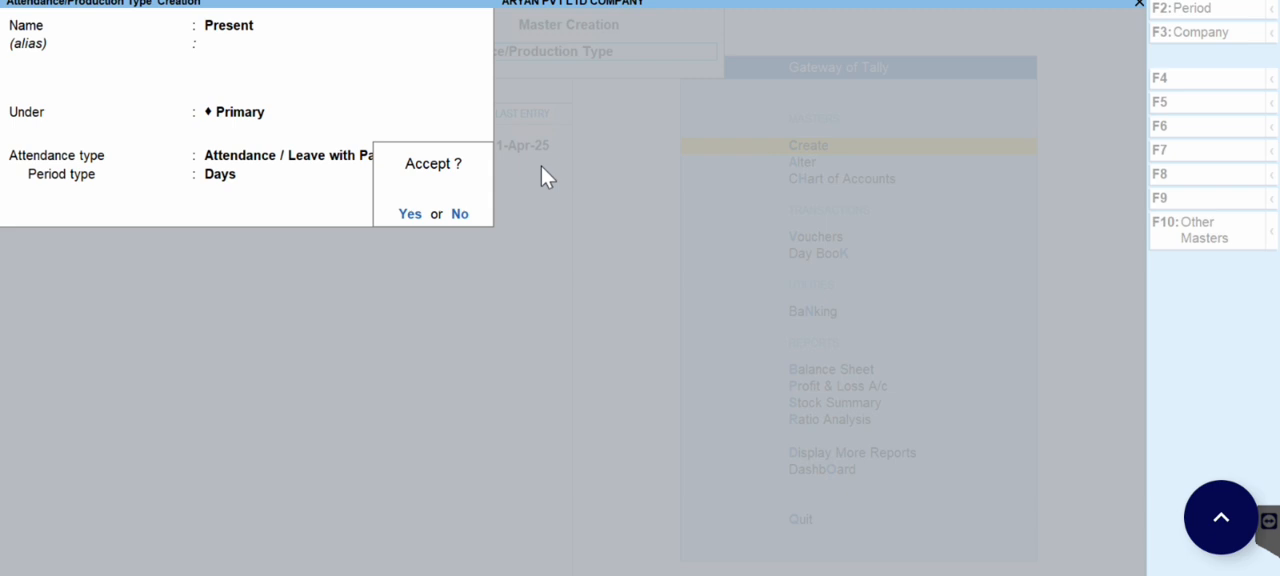
key("Return")
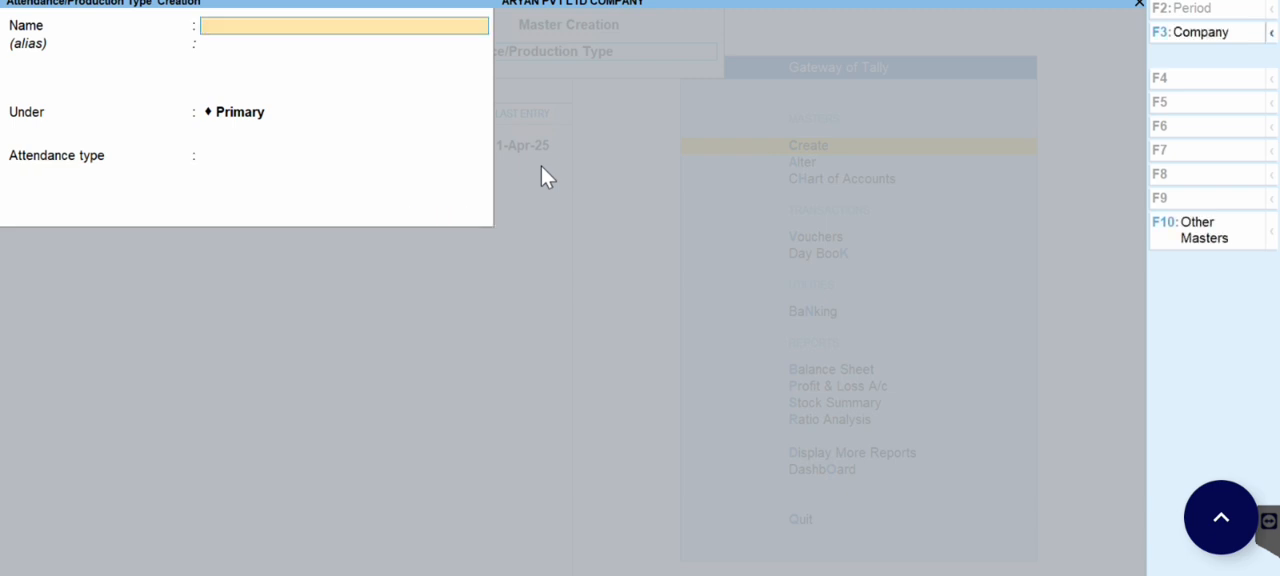
Step: Create a Production attendance type named Overtime under Primary, using the unit HRS of 60 MINT
type("Overtime")
key("Return")
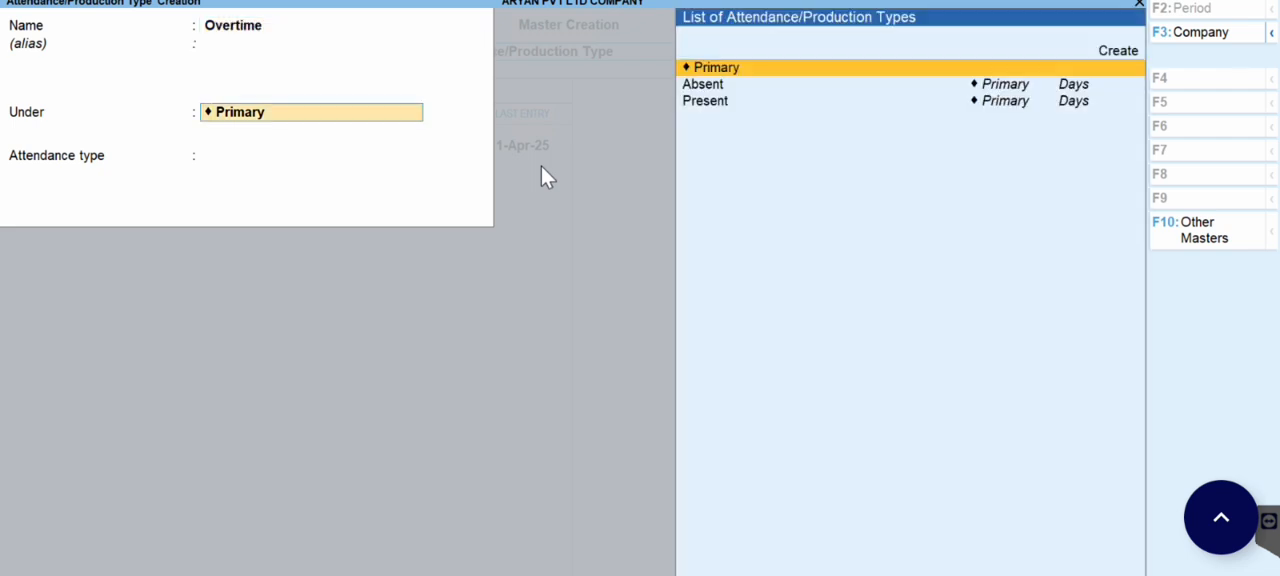
key("Return")
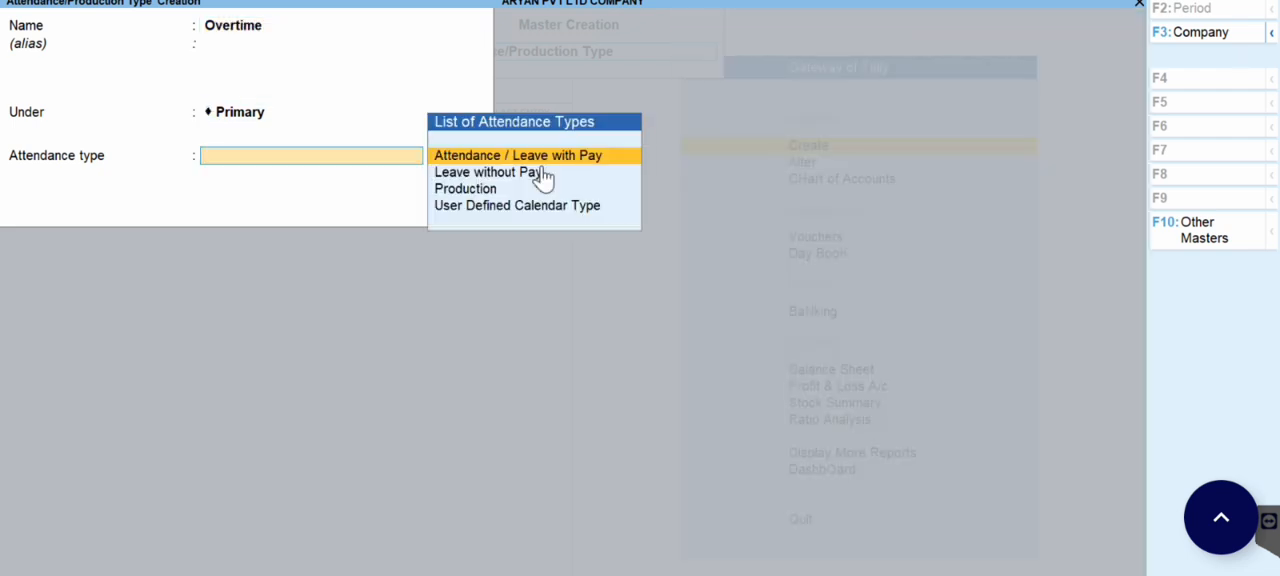
type("p")
key("Return")
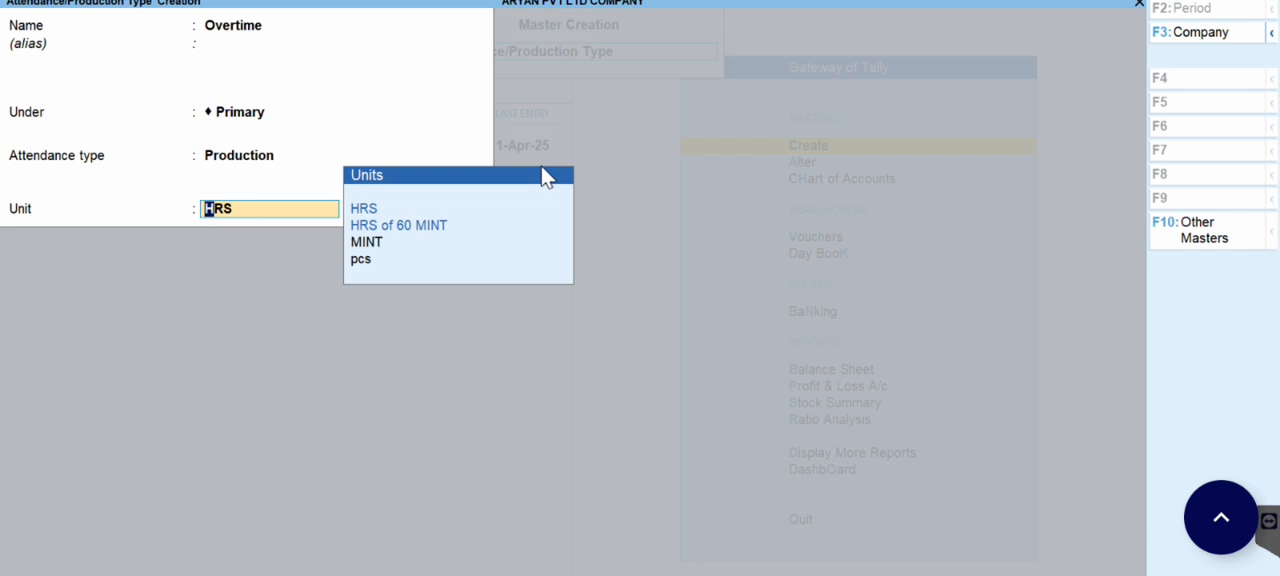
key("Down")
key("Down")
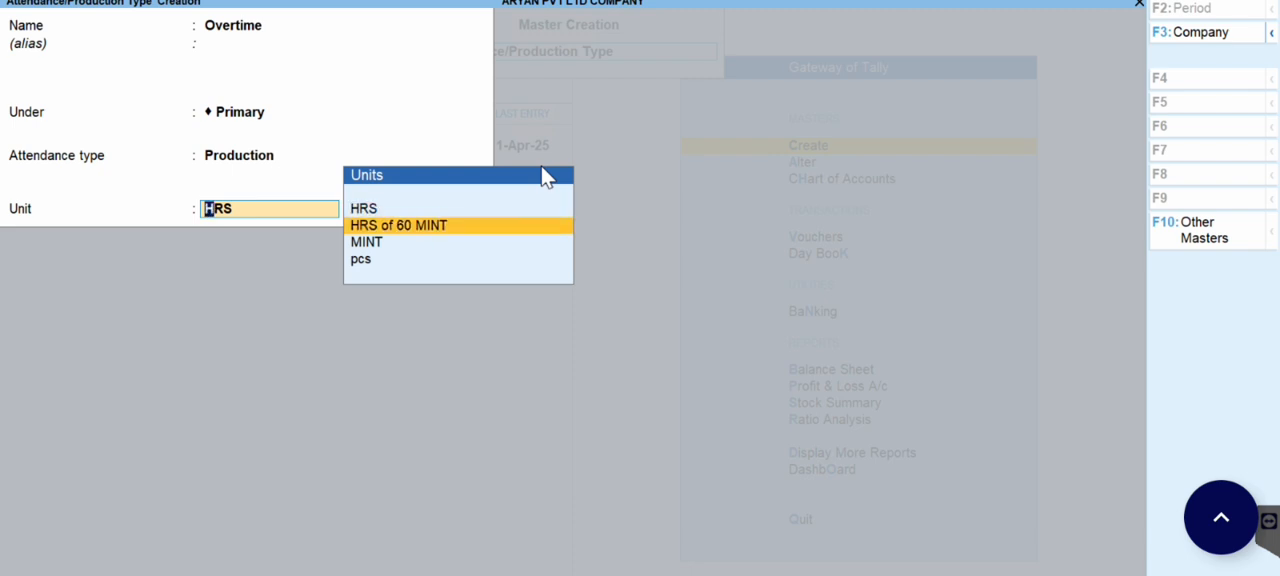
key("Return")
key("Return")
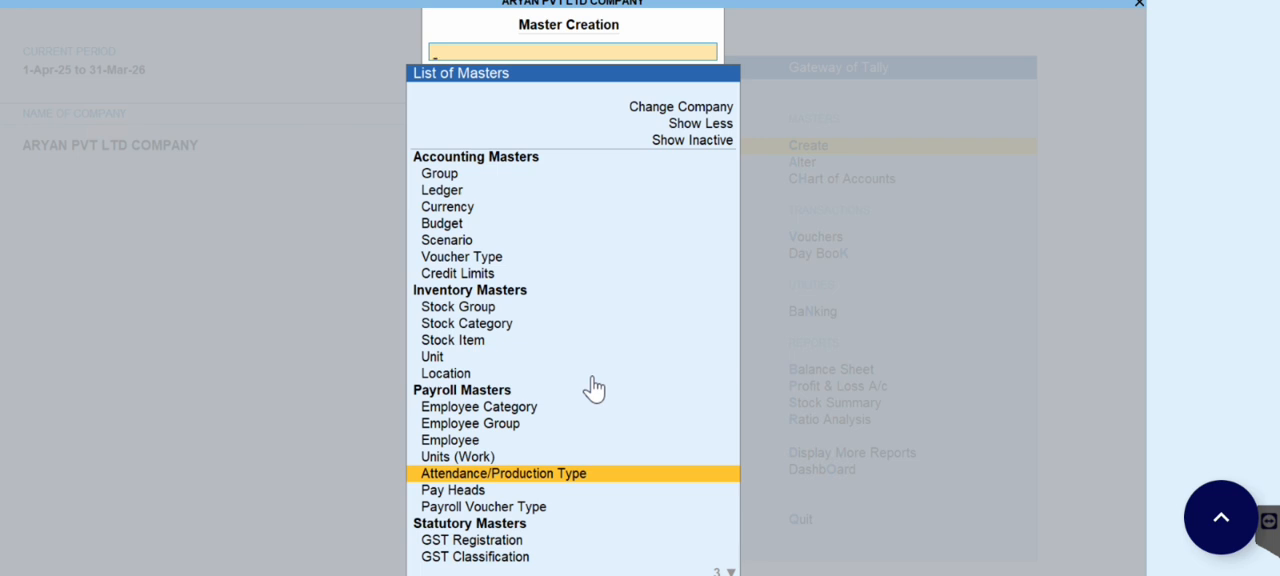
Step: Start a new pay head named Basic Salary with type Earnings for Employees and income type Fixed
left_click(455, 492)
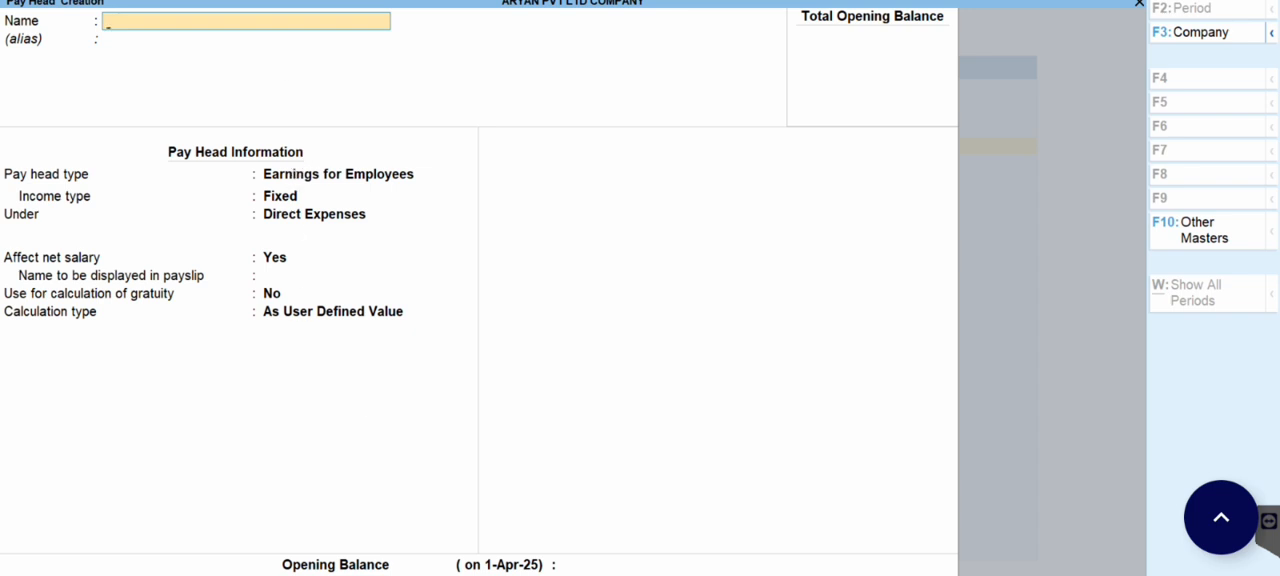
type("Basic Salary")
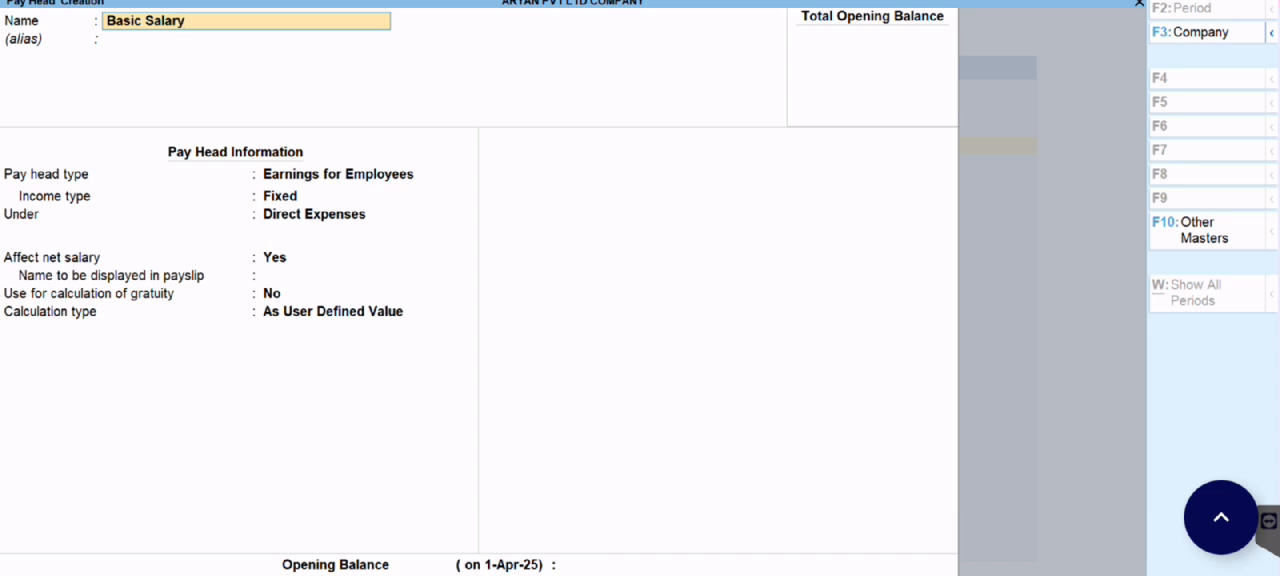
key("Return")
key("Return")
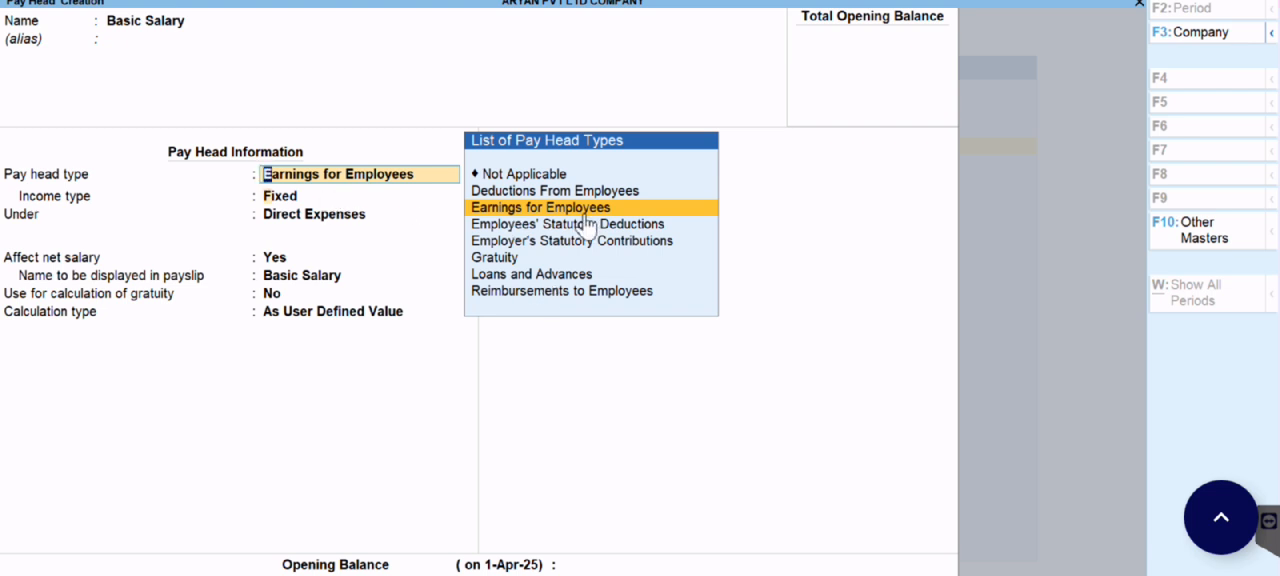
key("Return")
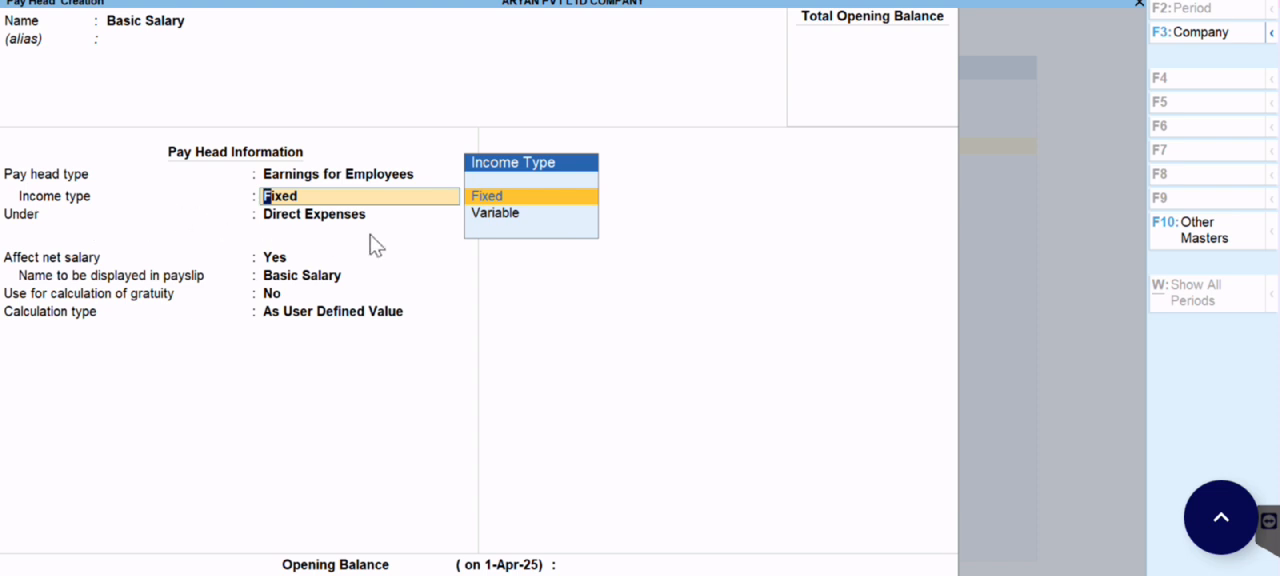
left_click(496, 214)
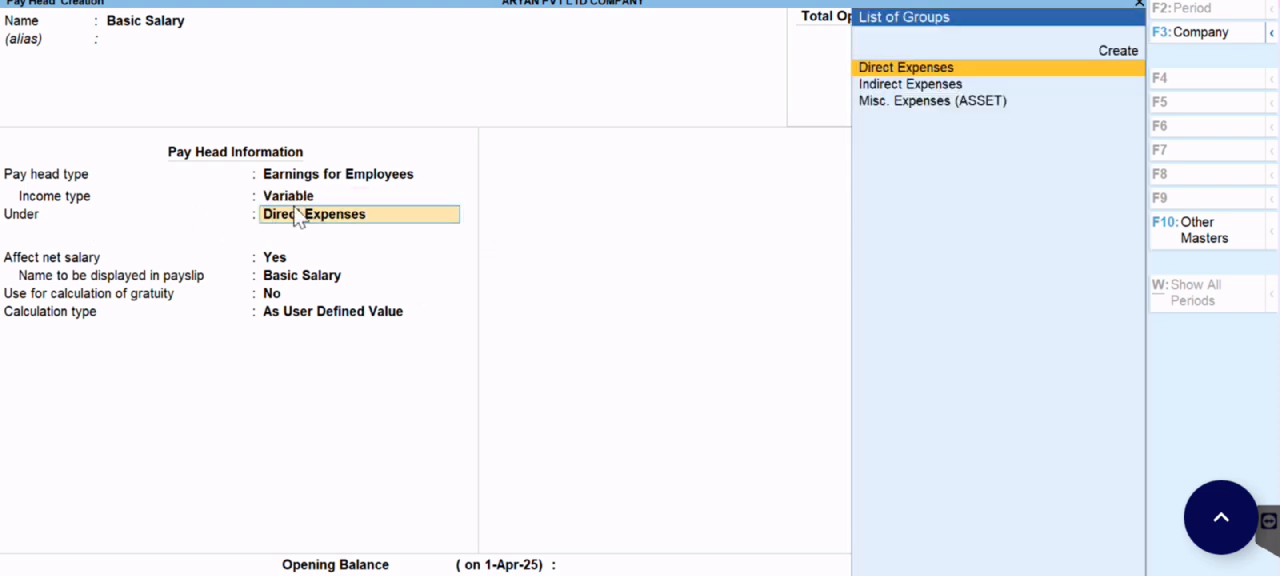
key("BackSpace")
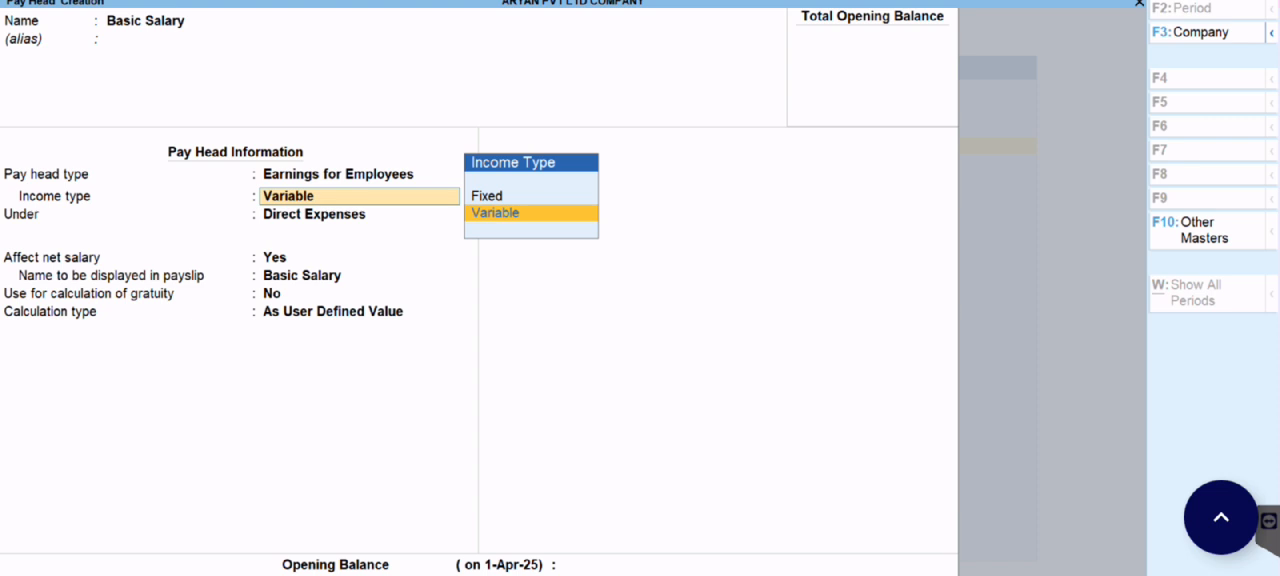
left_click(482, 198)
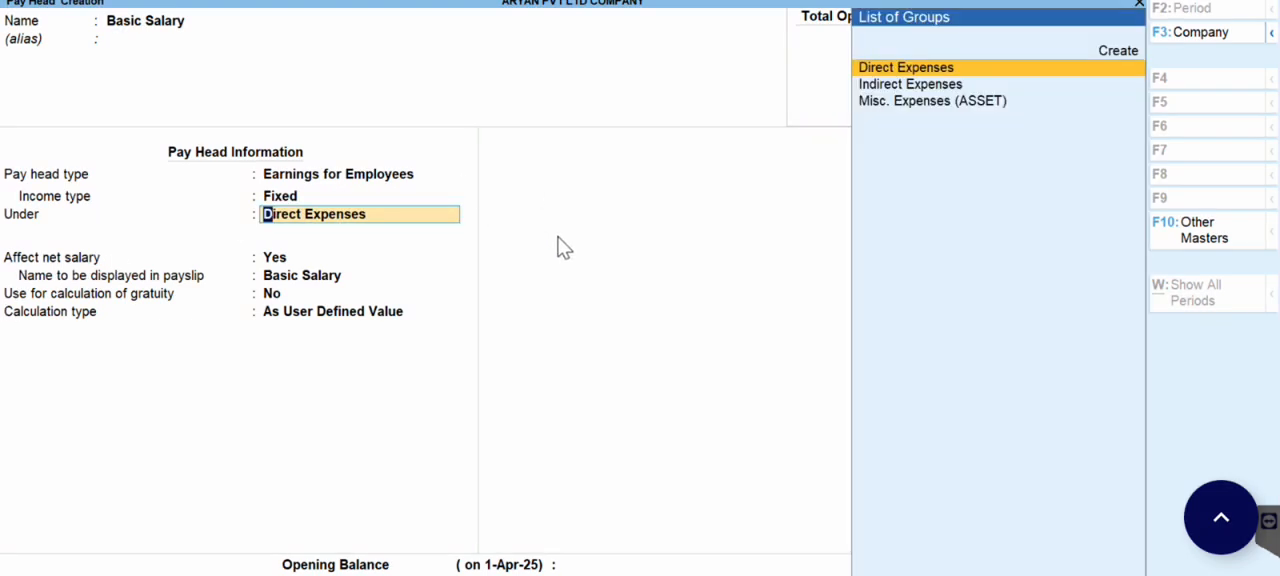
Step: Place Basic Salary under Indirect Expenses, affecting net salary, with payslip name Basic Salary and no use for gratuity calculation
type("In")
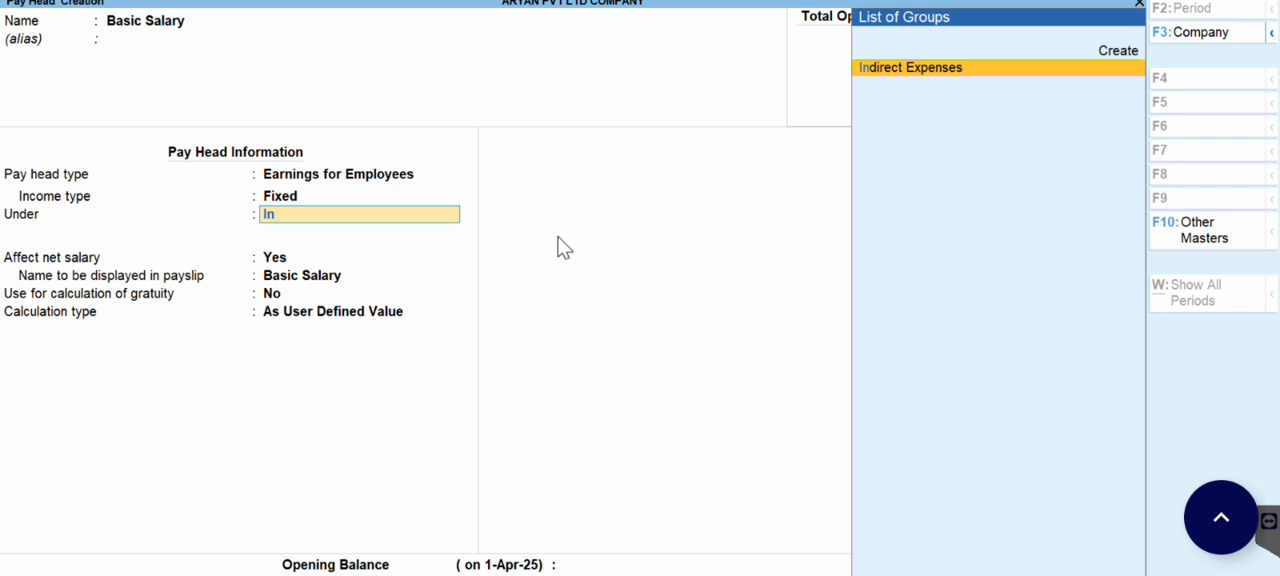
key("Return")
key("Return")
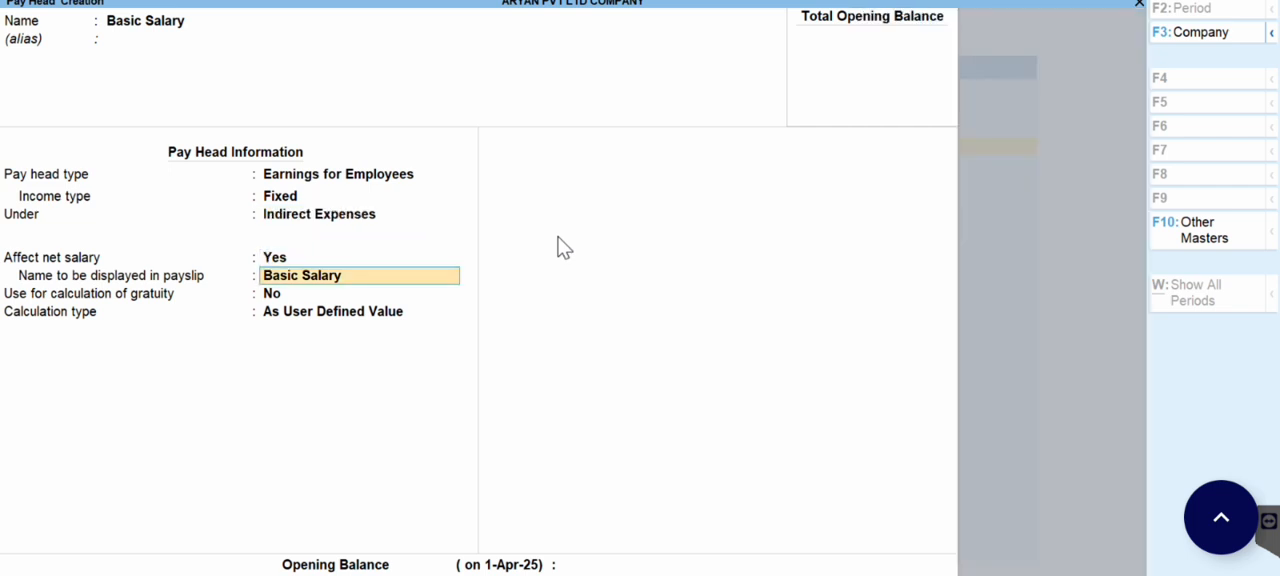
key("Return")
key("Return")
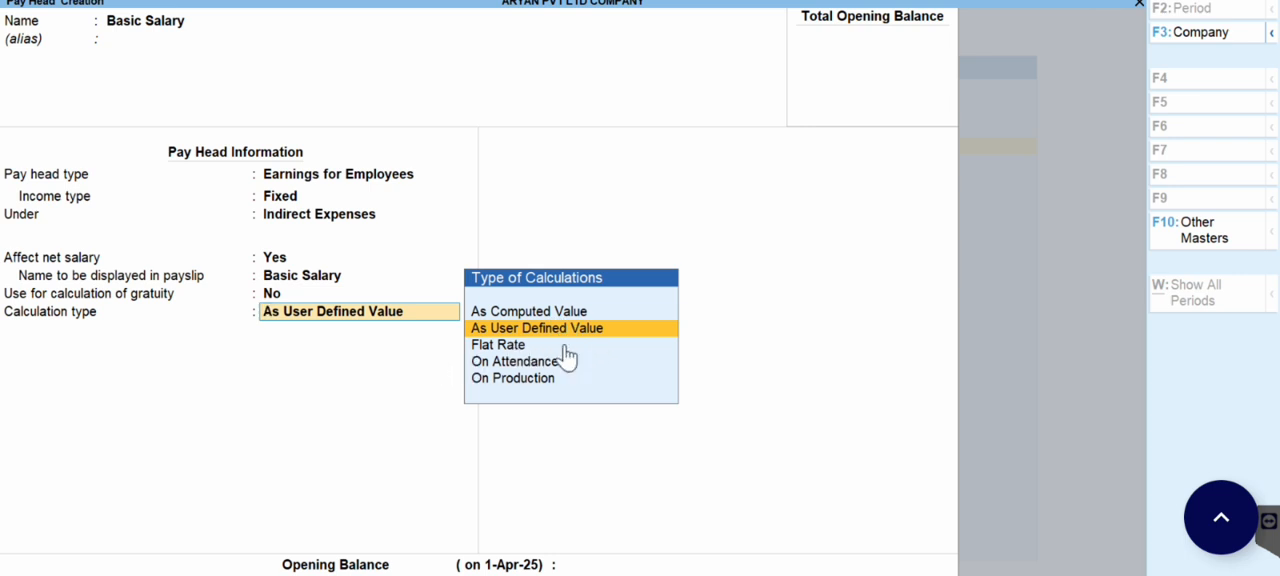
Step: Set Basic Salary's calculation type to On Attendance, with attendance/leave with pay Not Applicable and leave without pay Absent
left_click(504, 366)
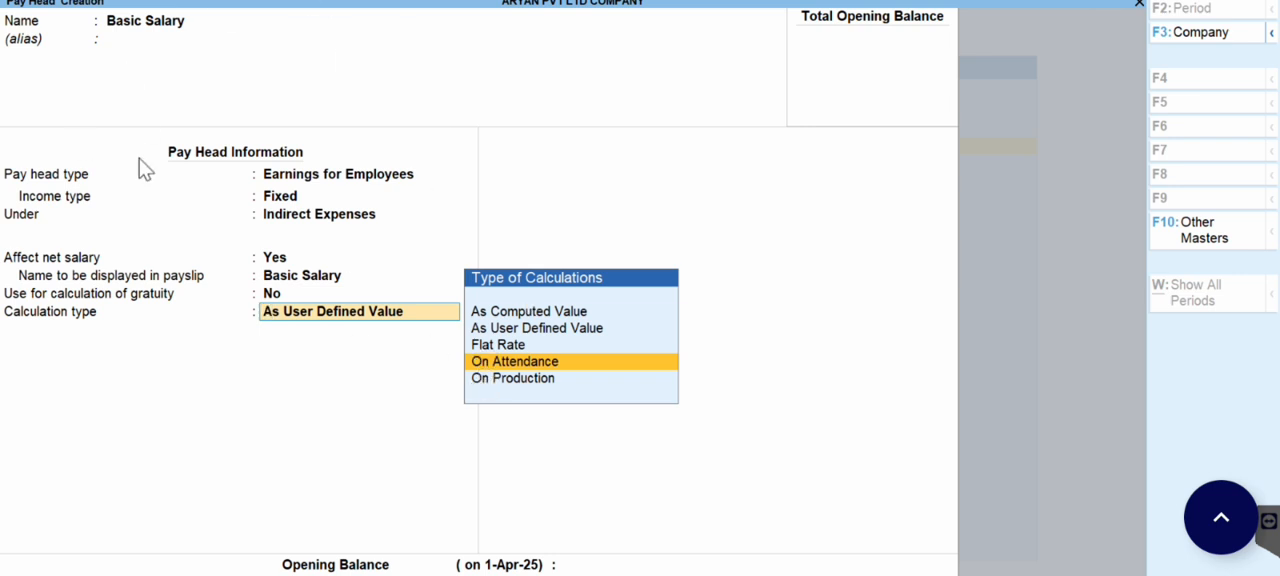
left_click(550, 363)
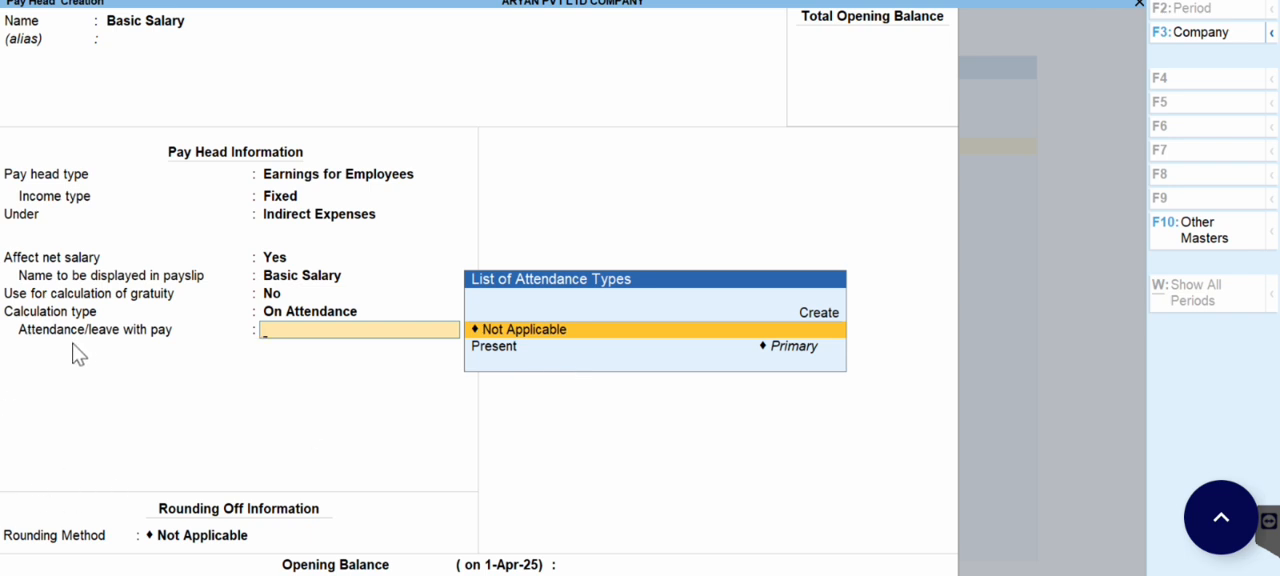
left_click(563, 333)
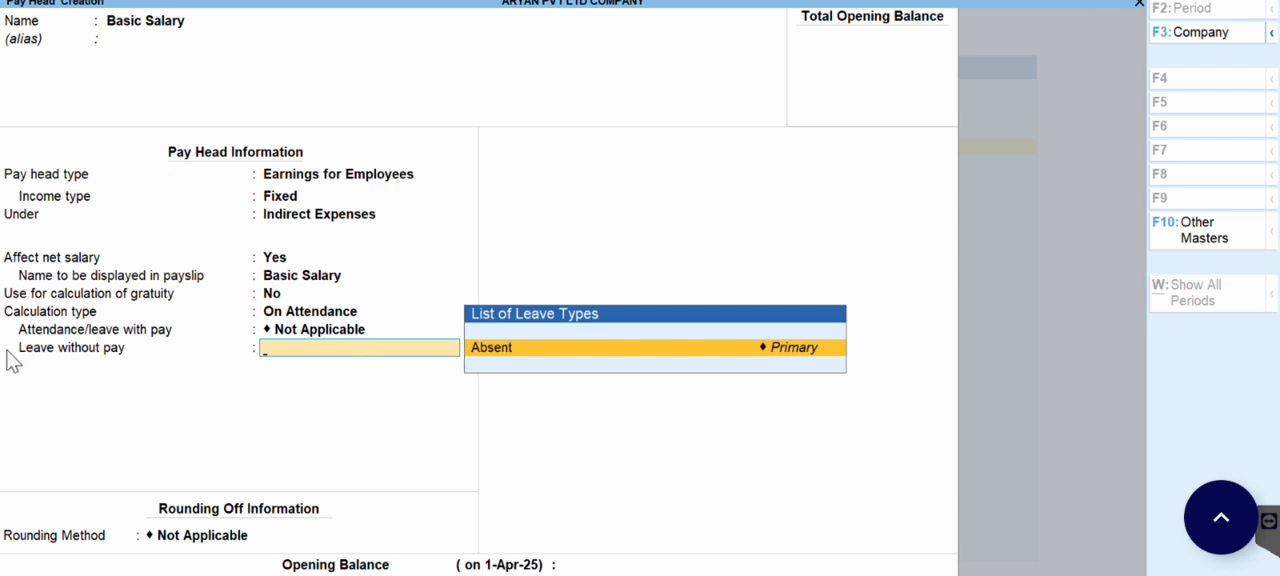
left_click(497, 352)
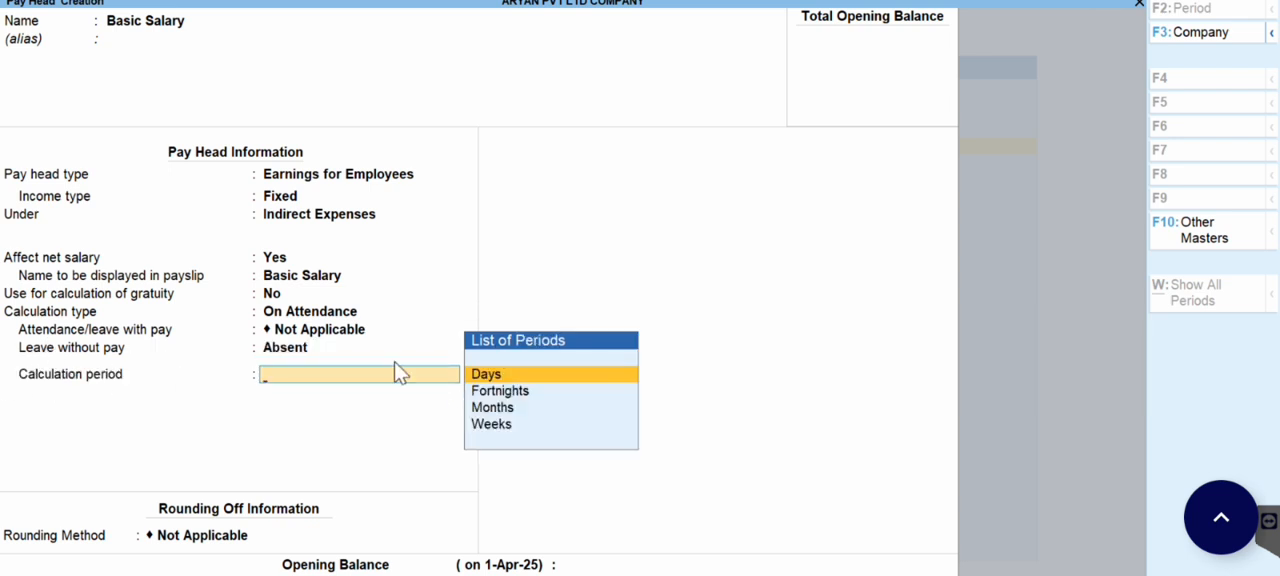
Step: Set Basic Salary's calculation period to Months, with a User Defined per-day basis of 30 days
left_click(495, 412)
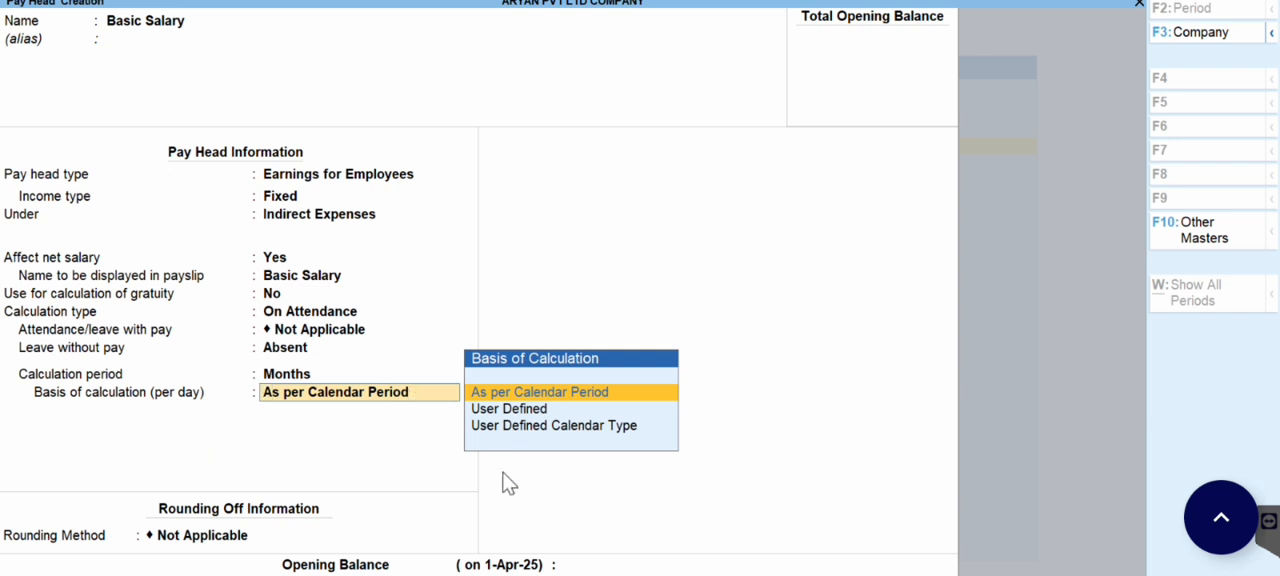
left_click(528, 412)
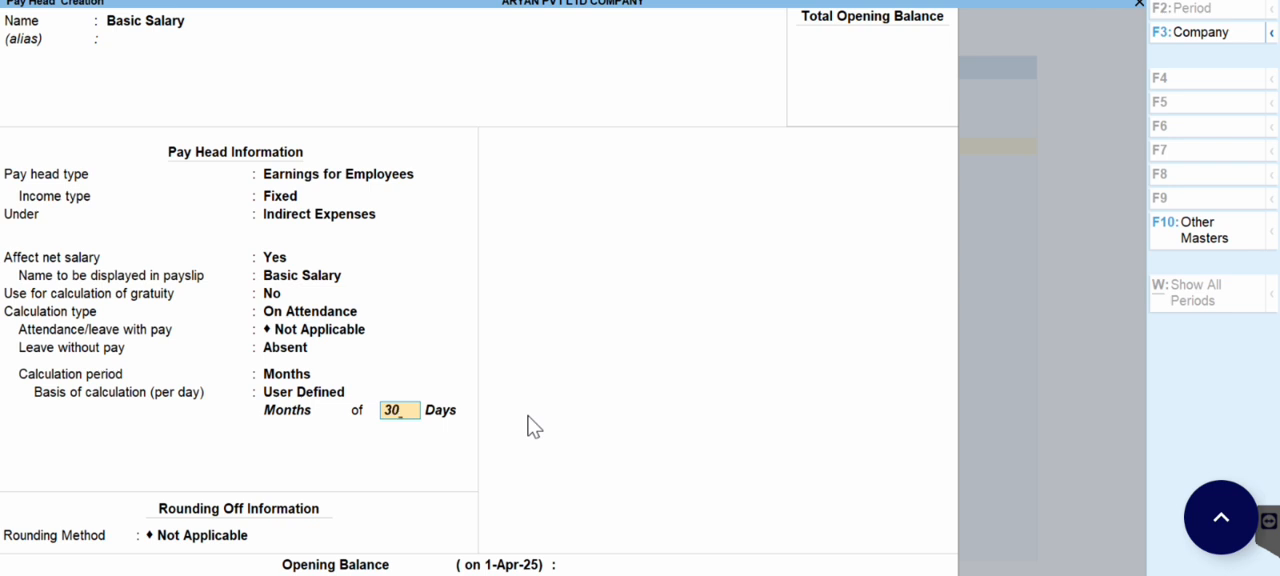
key("Return")
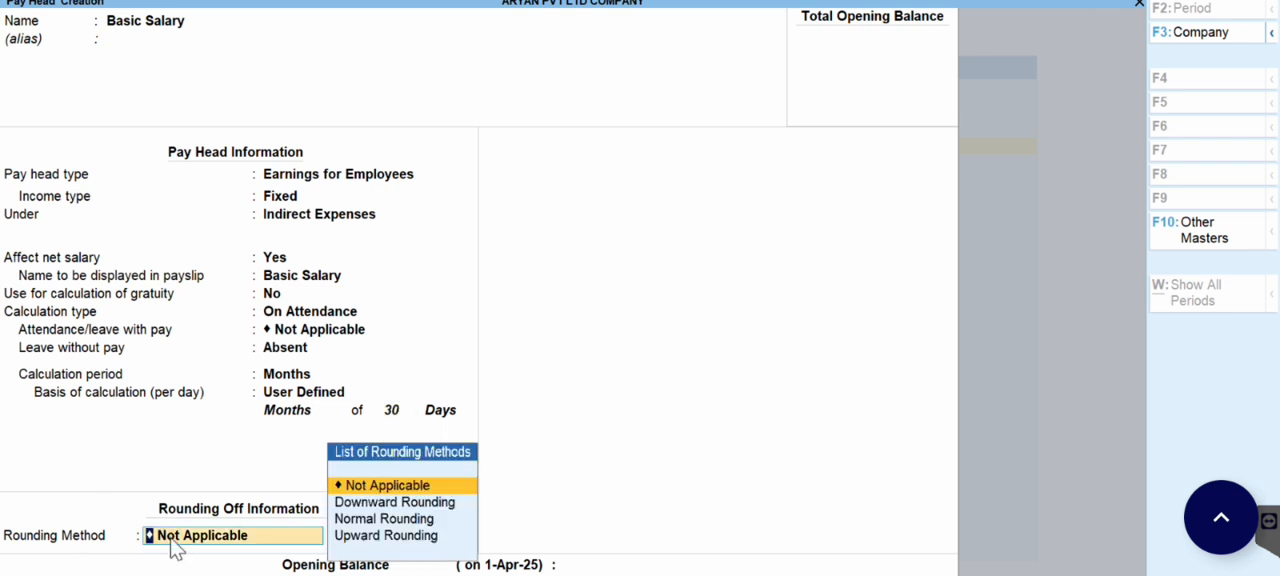
Step: Apply Normal Rounding with no limit and save the Basic Salary pay head without an opening balance
left_click(388, 519)
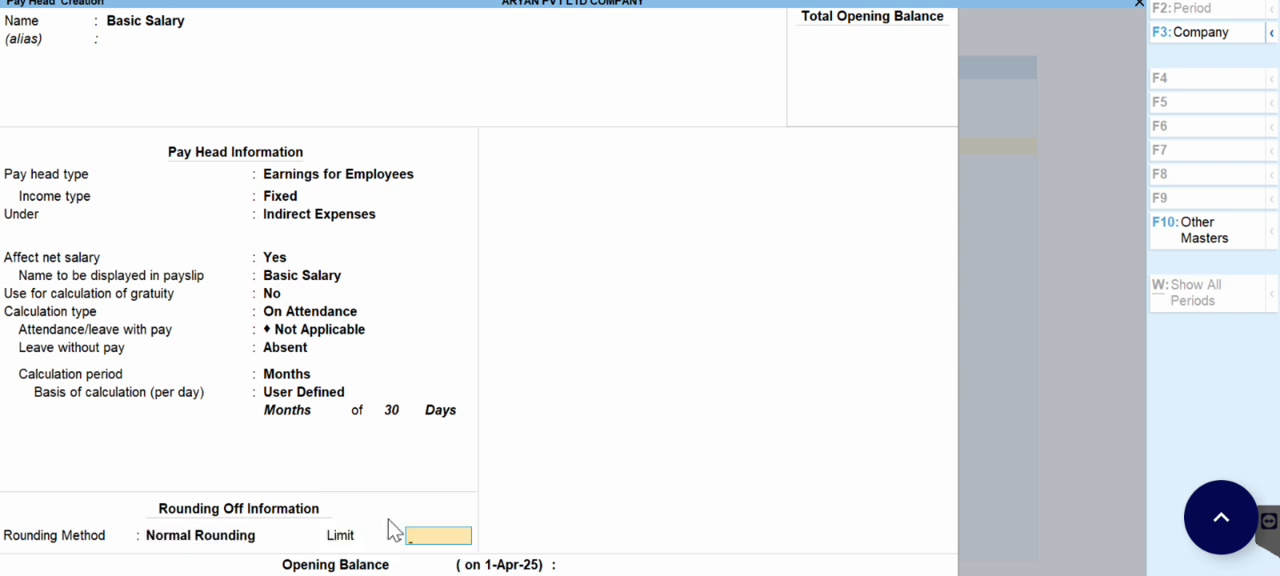
key("Return")
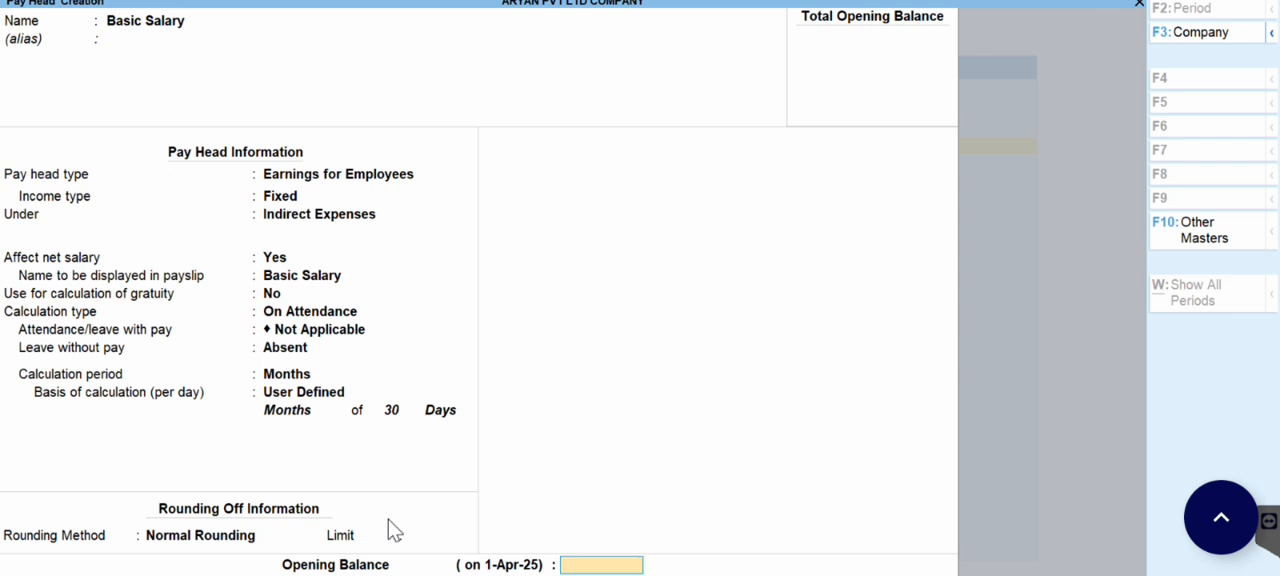
key("Return")
key("Return")
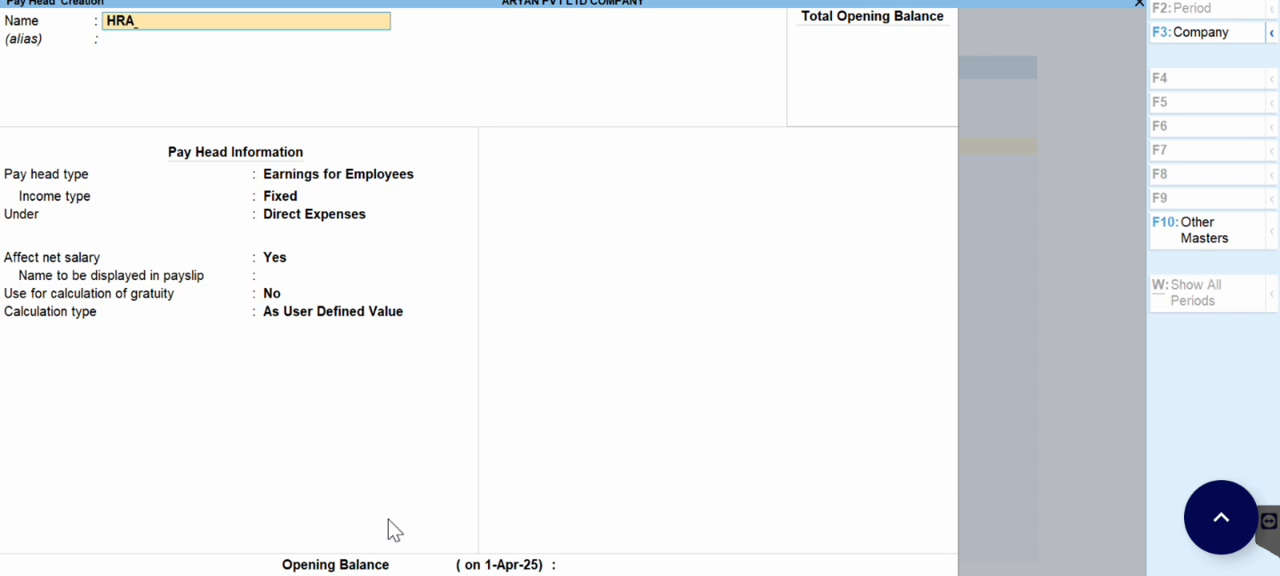
Step: Start a pay head named HRA with type Earnings for Employees and income type Fixed, under Indirect Expenses
key("Return")
key("Return")
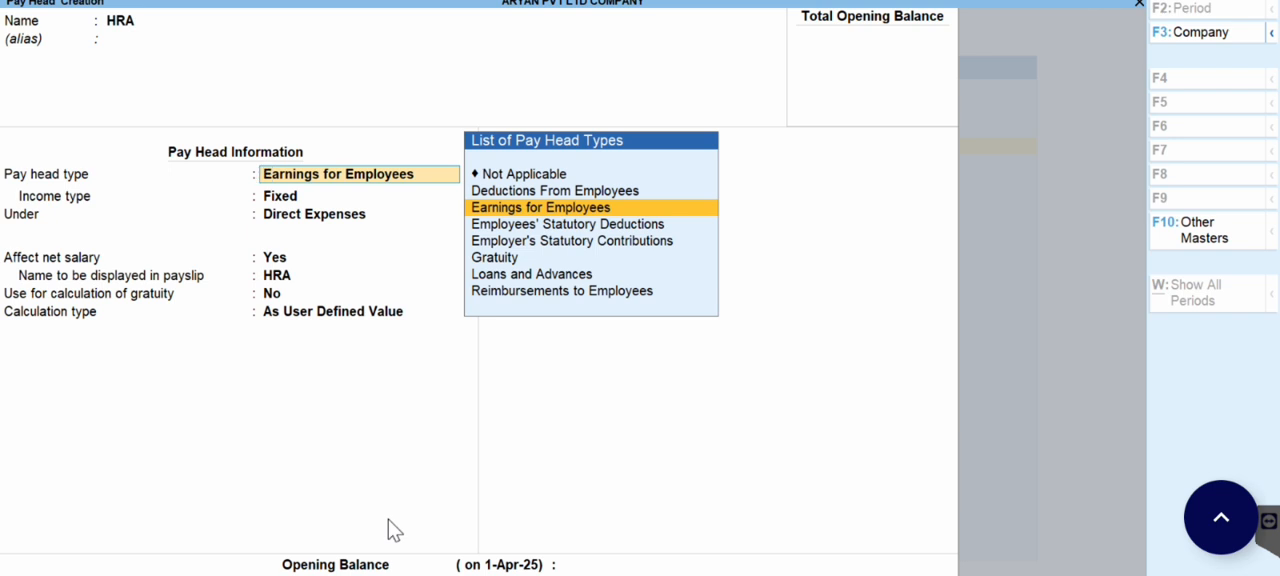
key("Return")
key("Return")
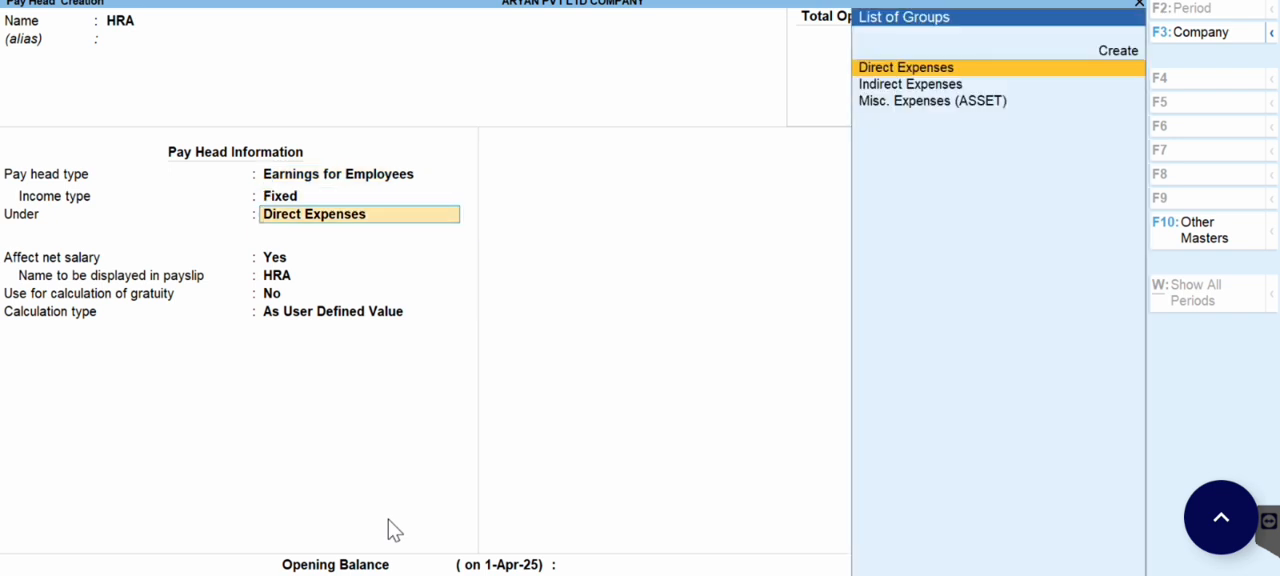
key("Down")
Step: Keep HRA affecting net salary and excluded from gratuity, and set its calculation type to Flat Rate
key("Return")
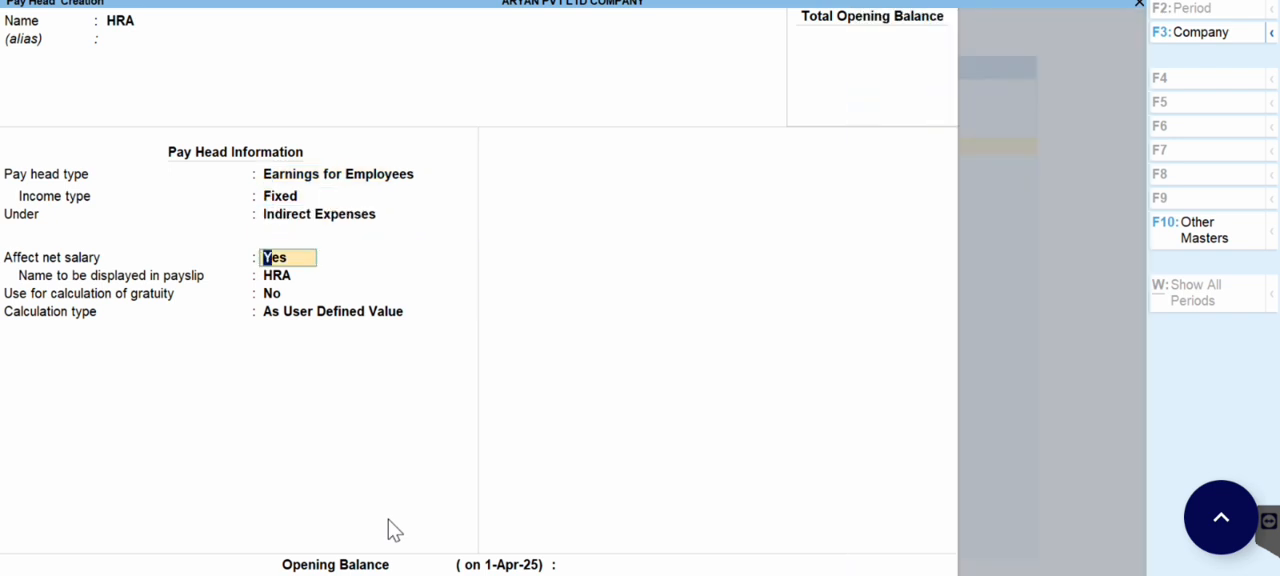
key("Return")
key("Return")
key("Return")
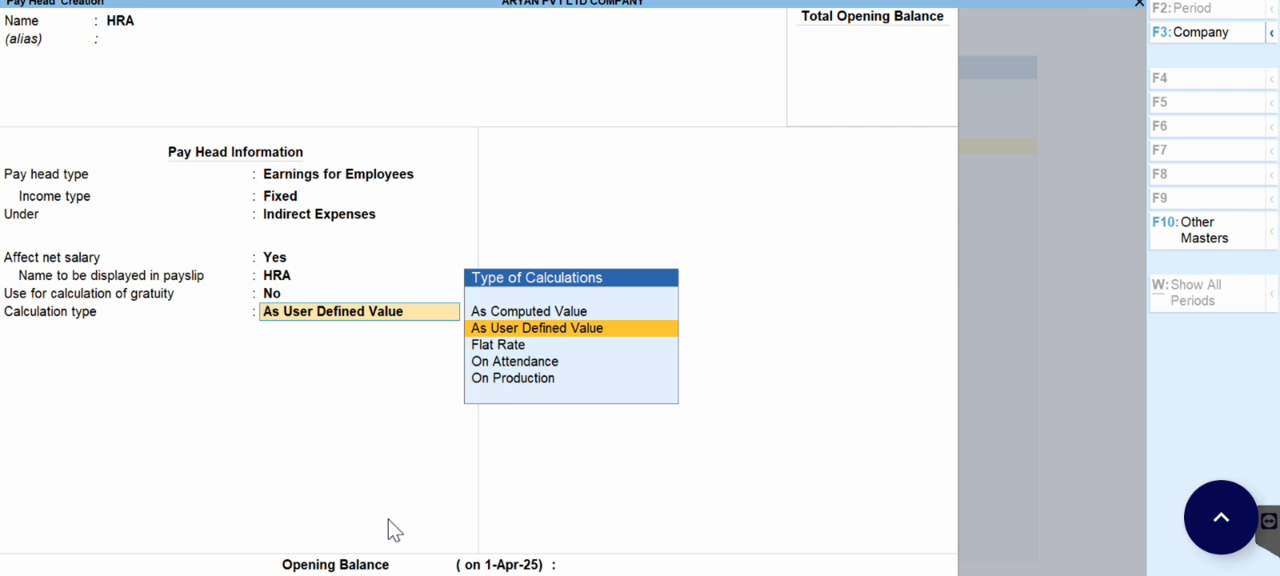
key("Down")
key("Return")
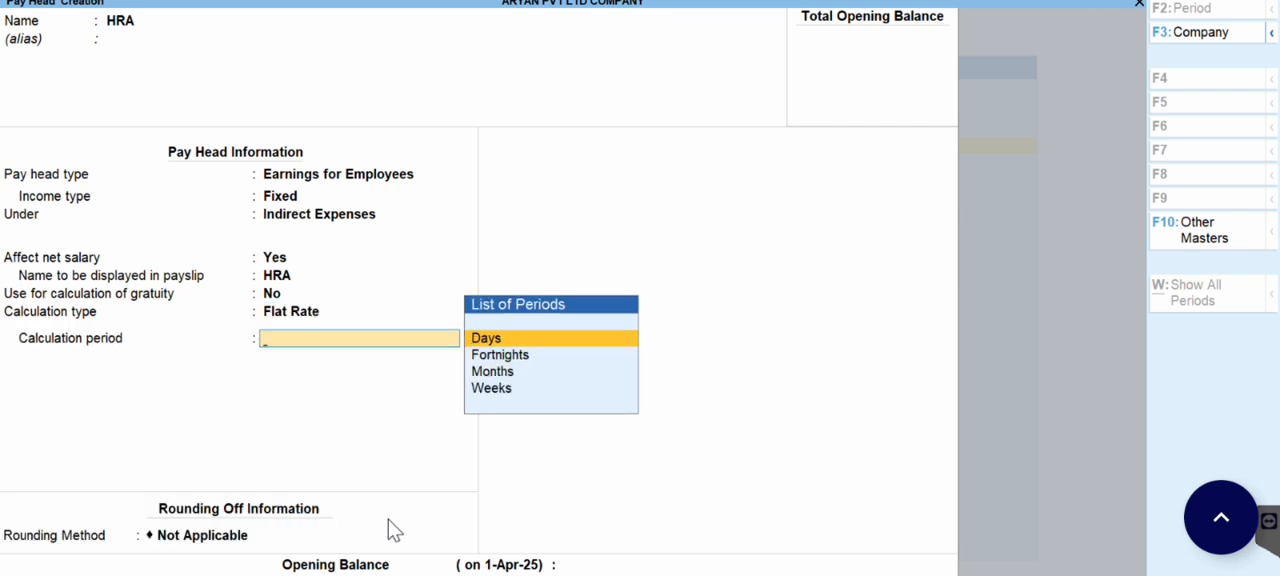
Step: Set HRA's calculation period to Months, leave the rounding method Not Applicable, and save the pay head
key("Down")
key("Down")
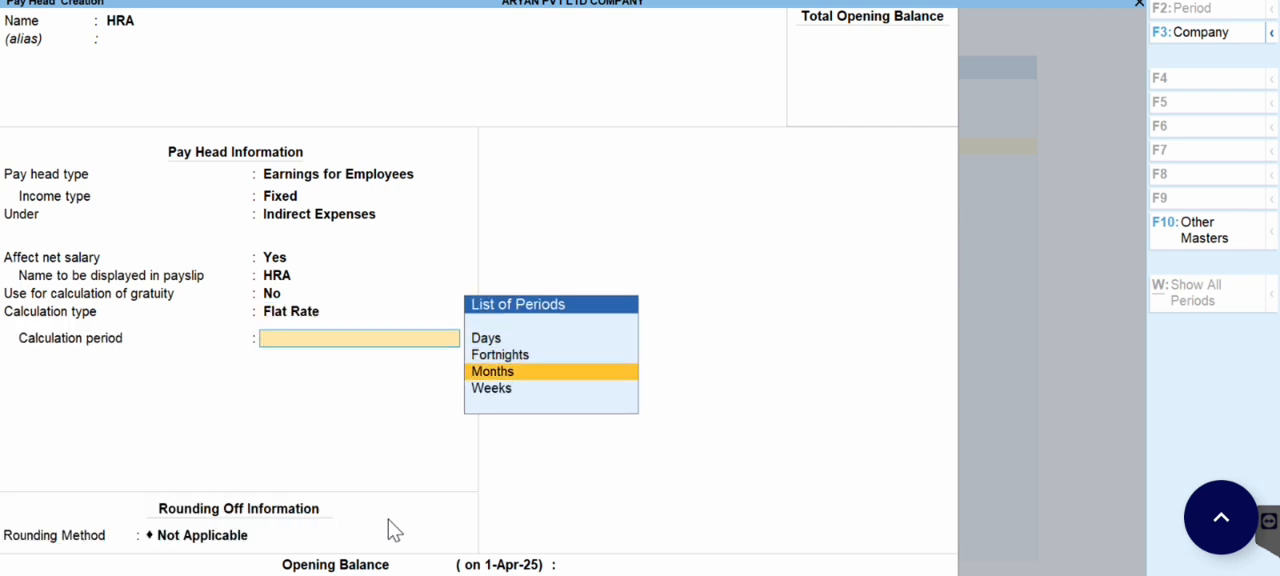
key("Return")
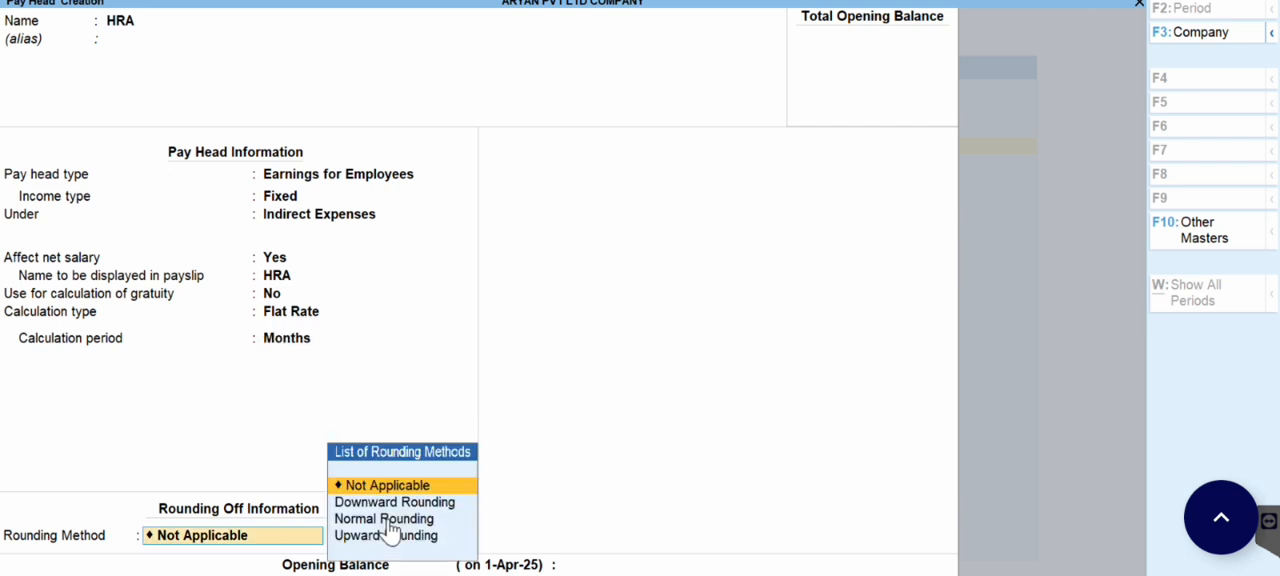
key("Return")
Step: Start a pay head named PF with type Deductions From Employees under Current Liabilities, affecting net salary
key("Return")
key("Return")
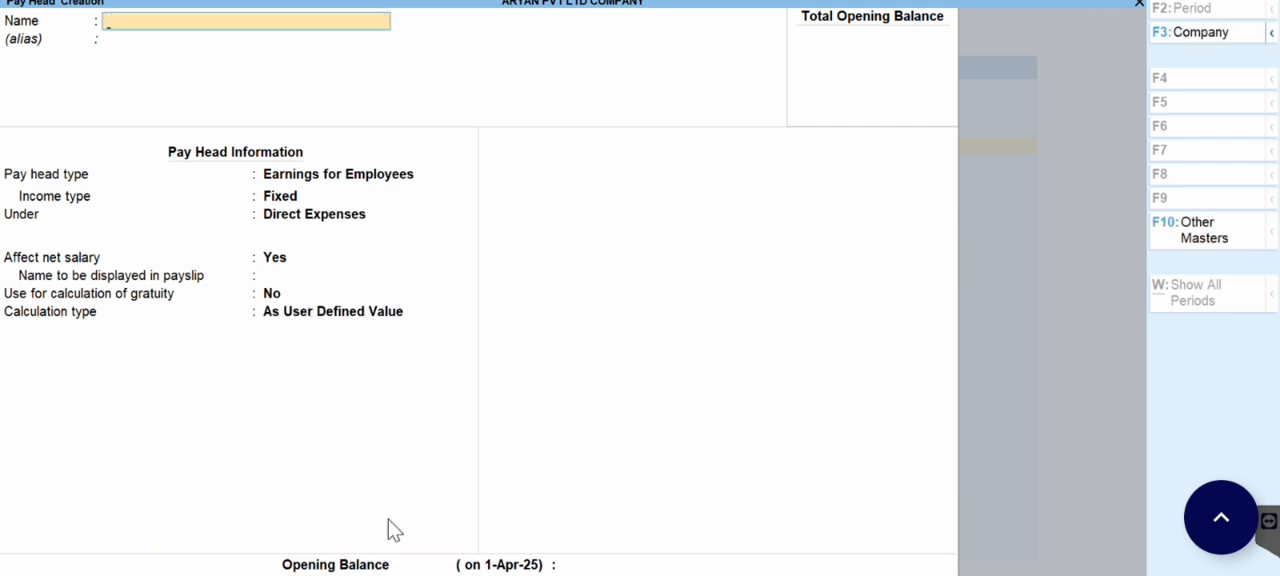
type("PF")
key("Return")
key("Return")
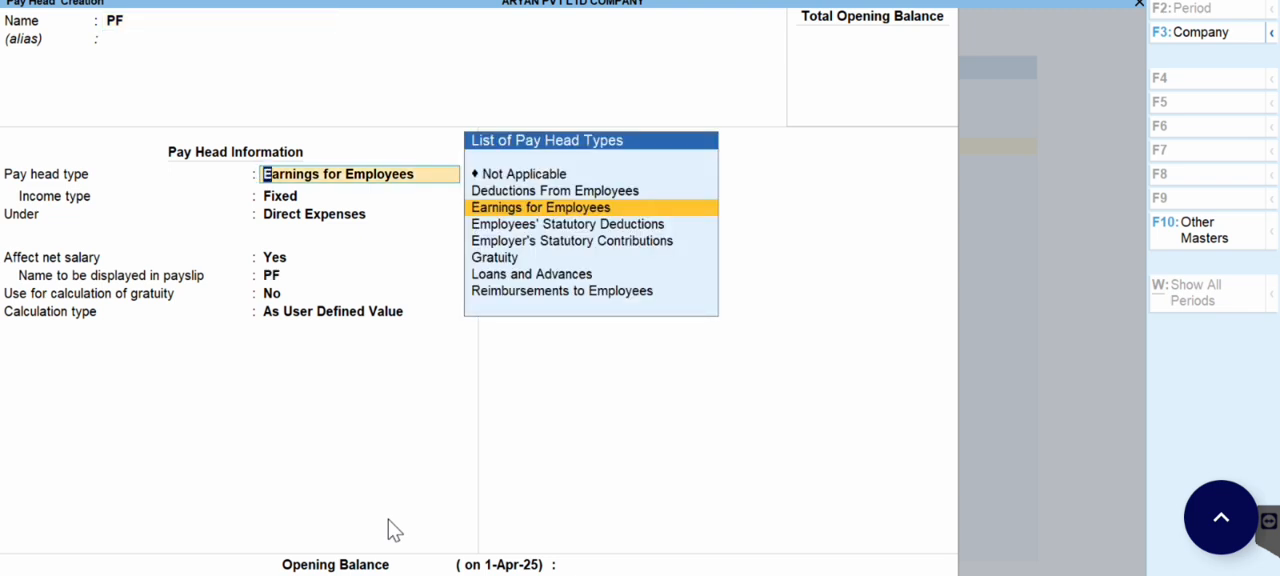
key("Up")
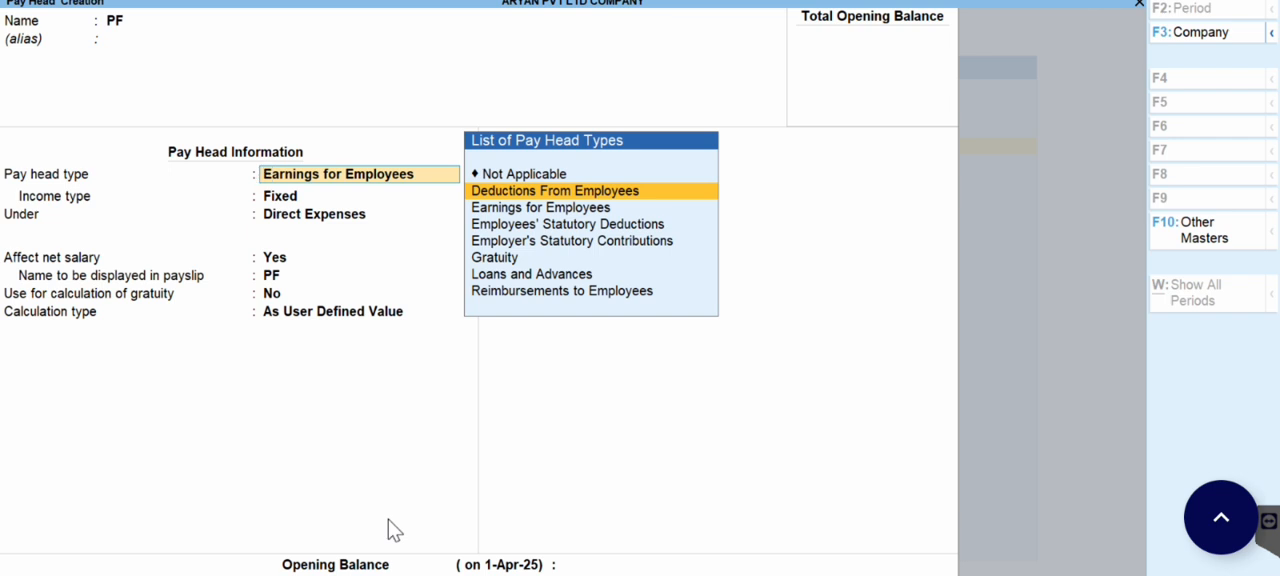
key("Return")
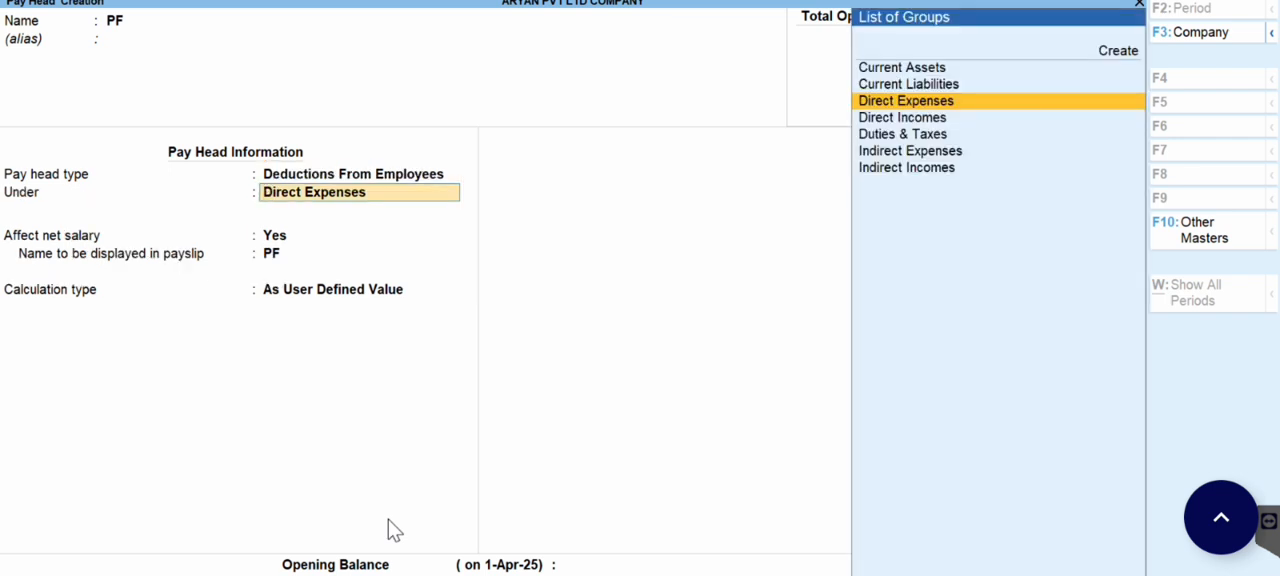
key("Up")
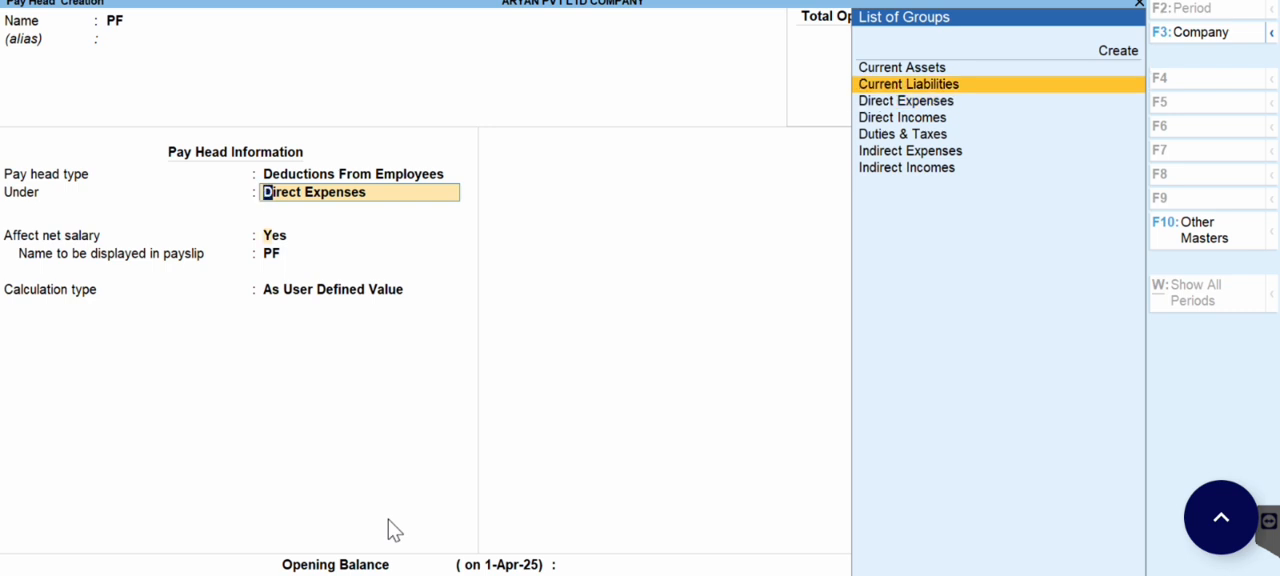
key("Return")
key("Return")
key("Return")
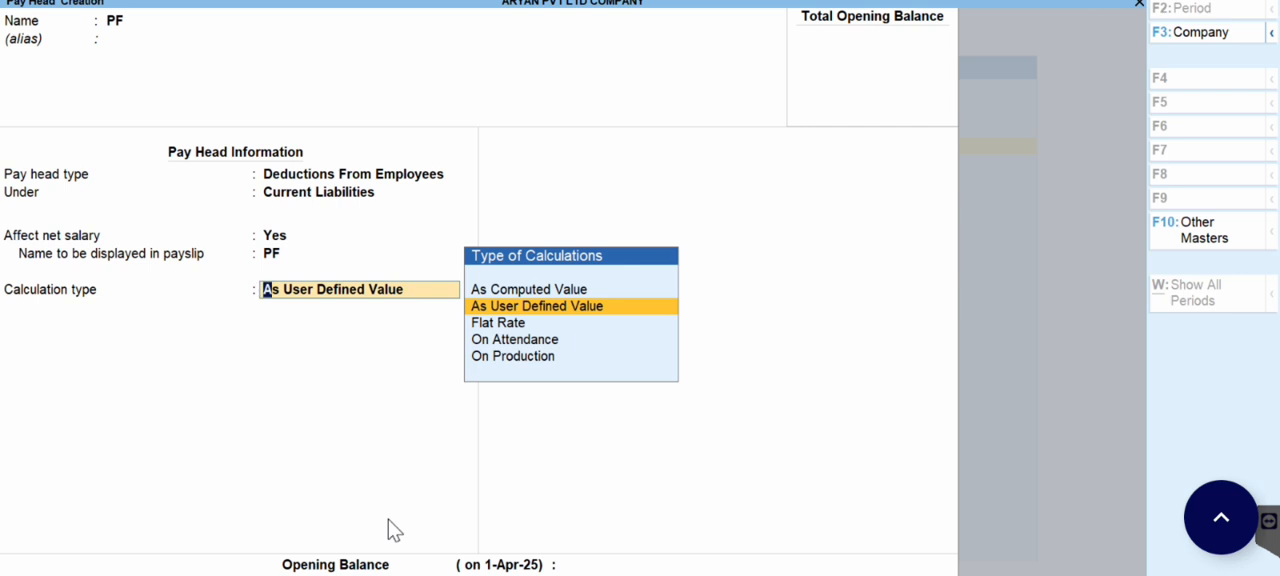
Step: Set PF's calculation type to As Computed Value and apply Normal Rounding with no limit
key("Up")
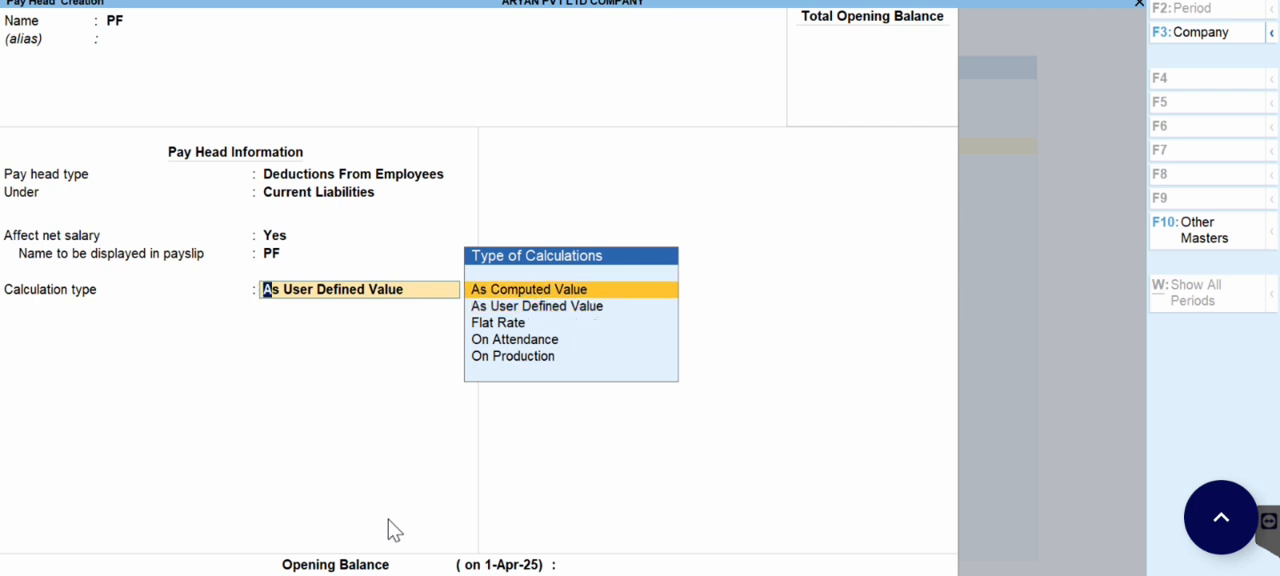
key("Return")
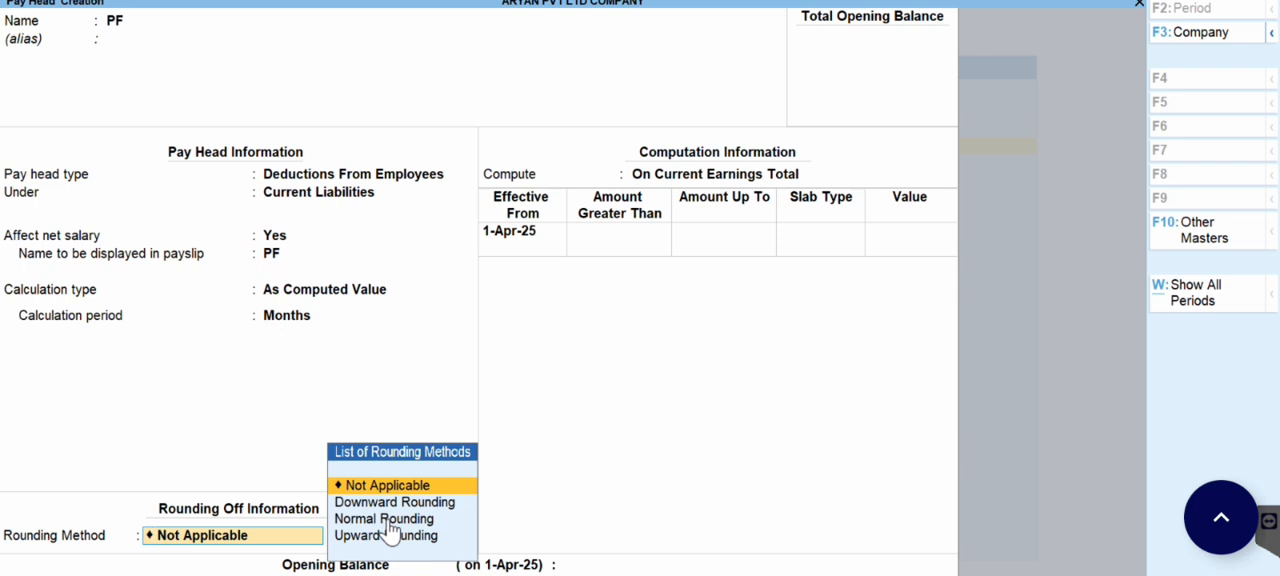
key("Down")
key("Down")
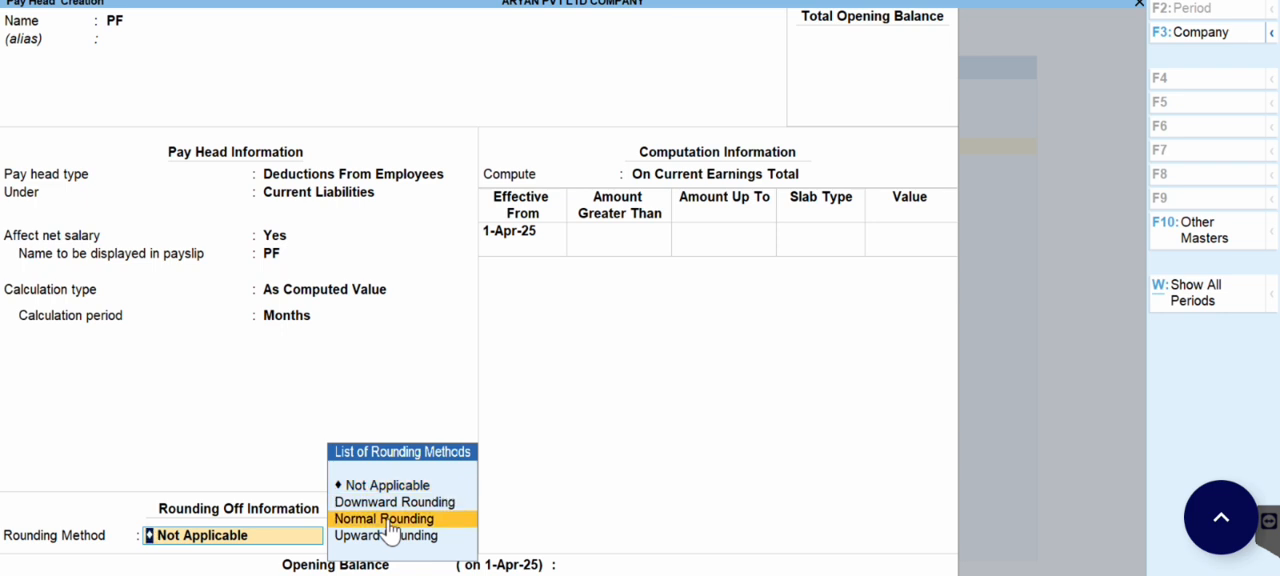
key("Return")
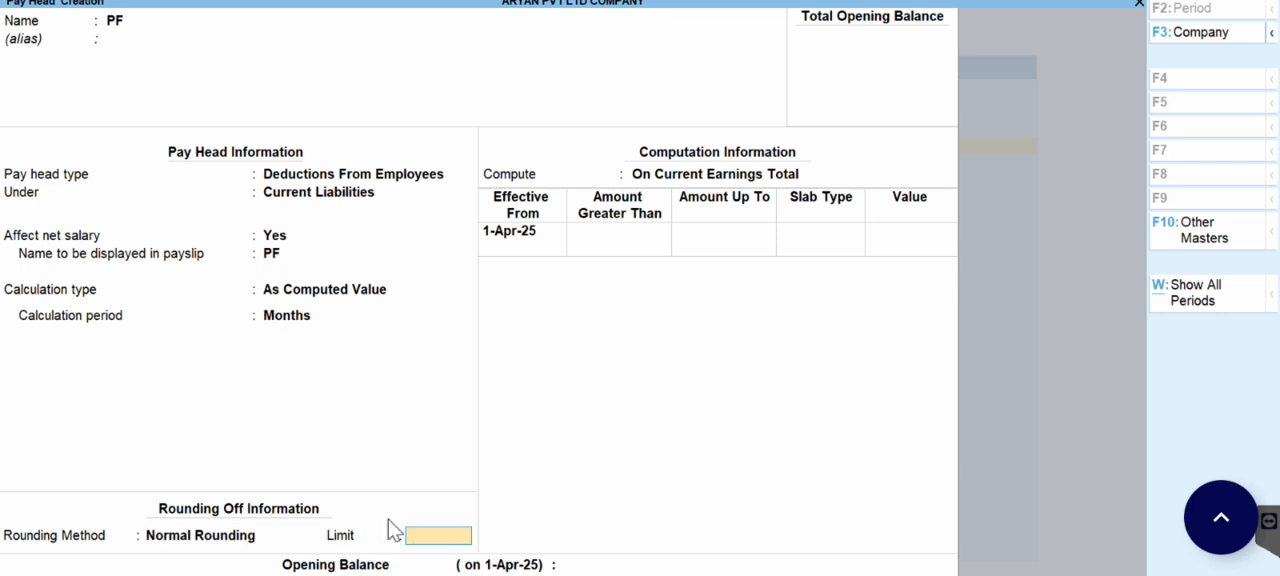
type("0")
key("Return")
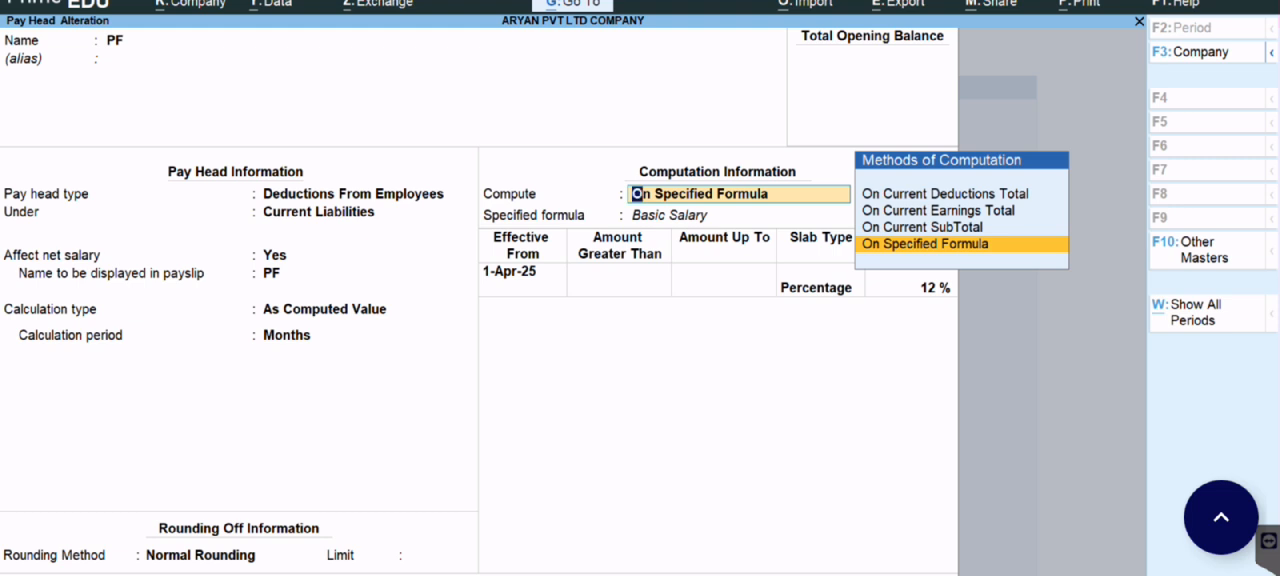
Step: Compute PF On Specified Formula, with Basic Salary as the only added pay head
key("Return")
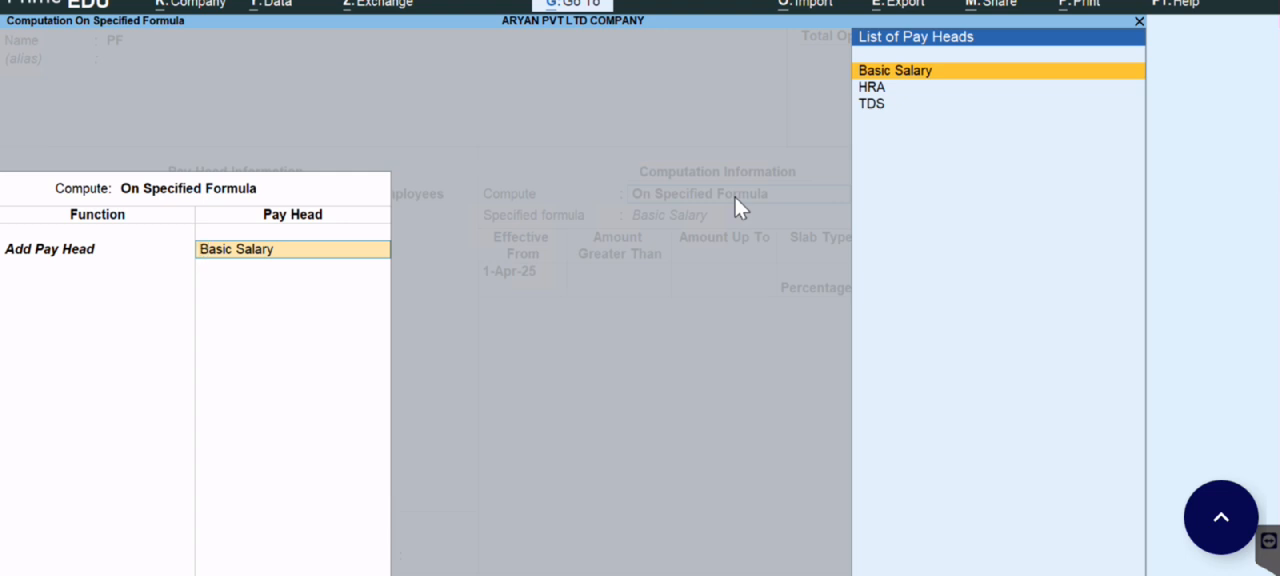
key("Return")
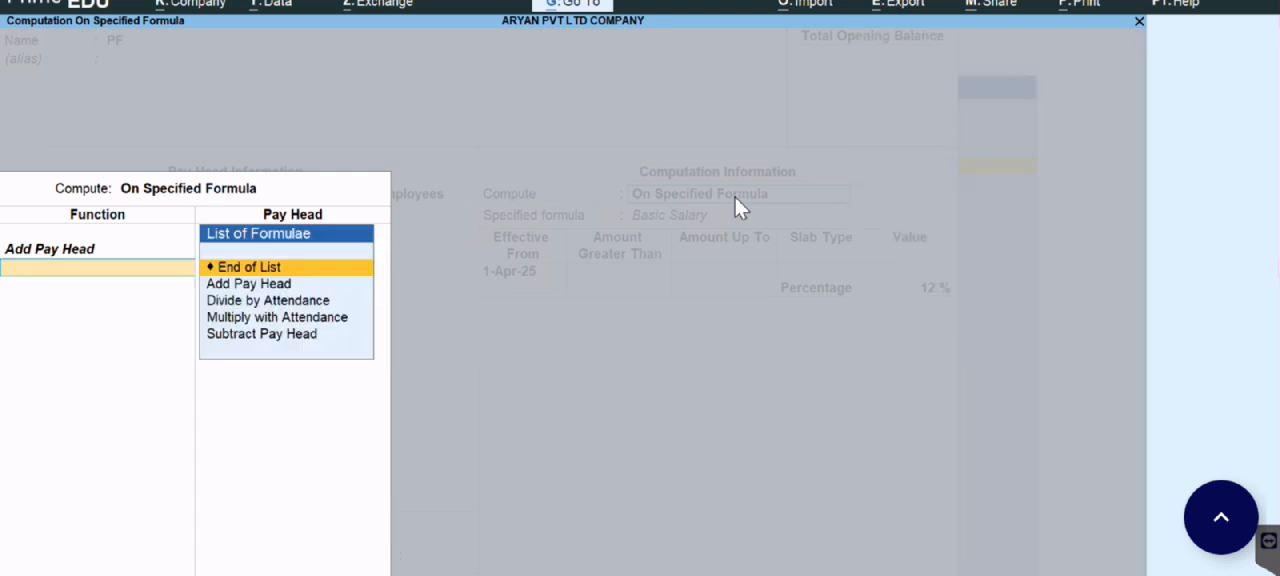
key("Return")
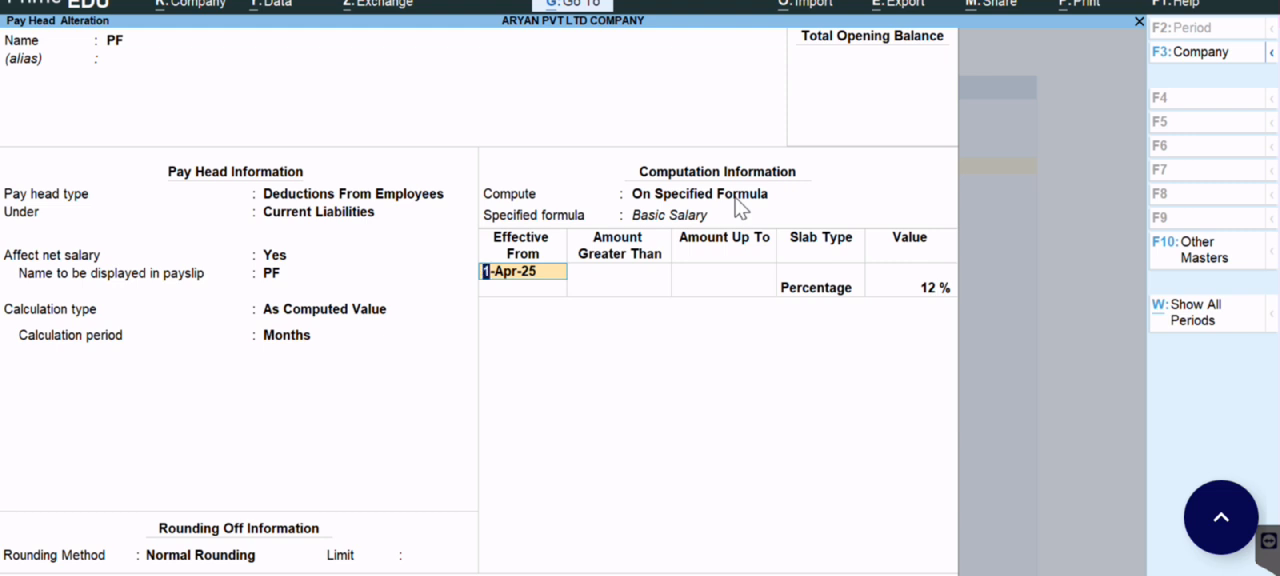
Step: Use a Percentage slab of 12 % effective from 1-Apr-25 for PF and save the pay head
key("Return")
key("Return")
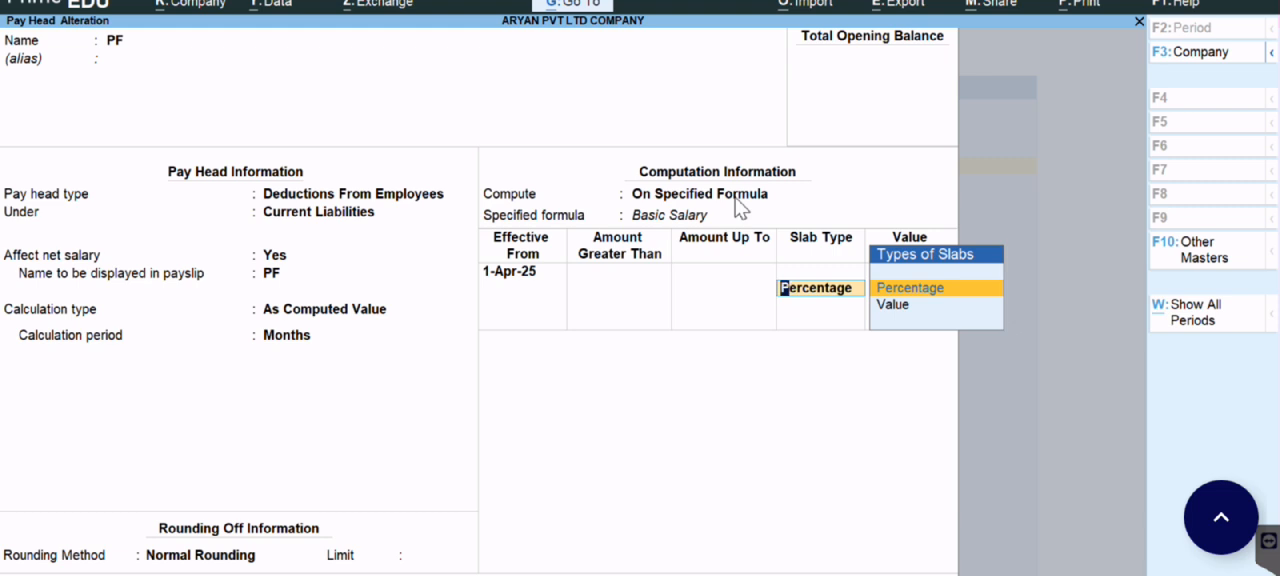
key("Return")
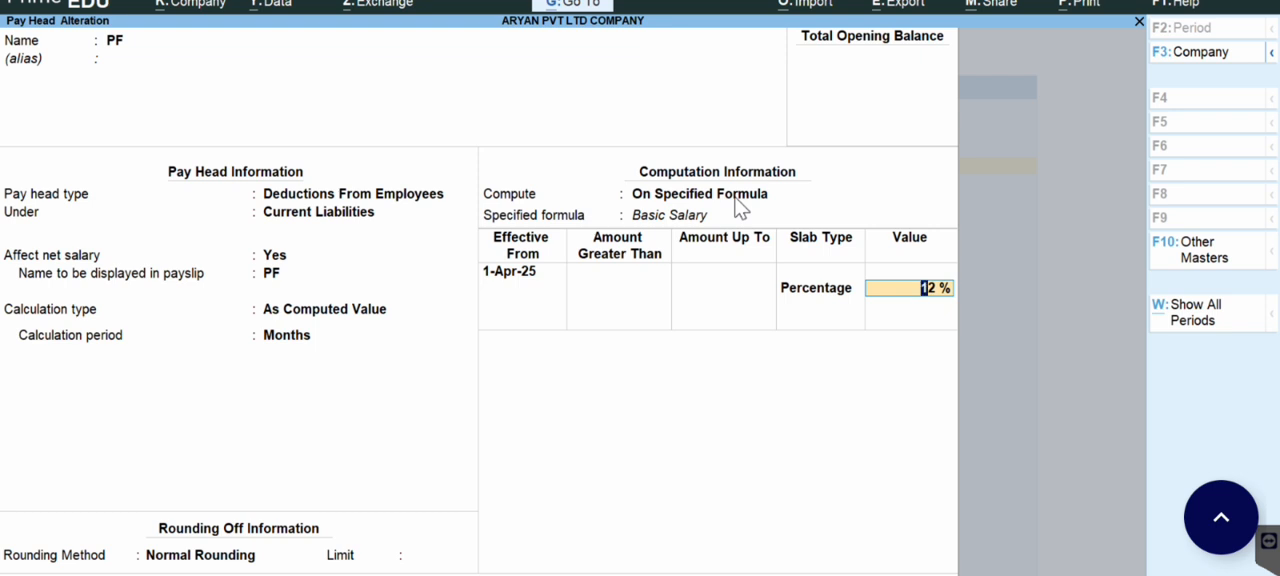
key("Return")
key("Return")
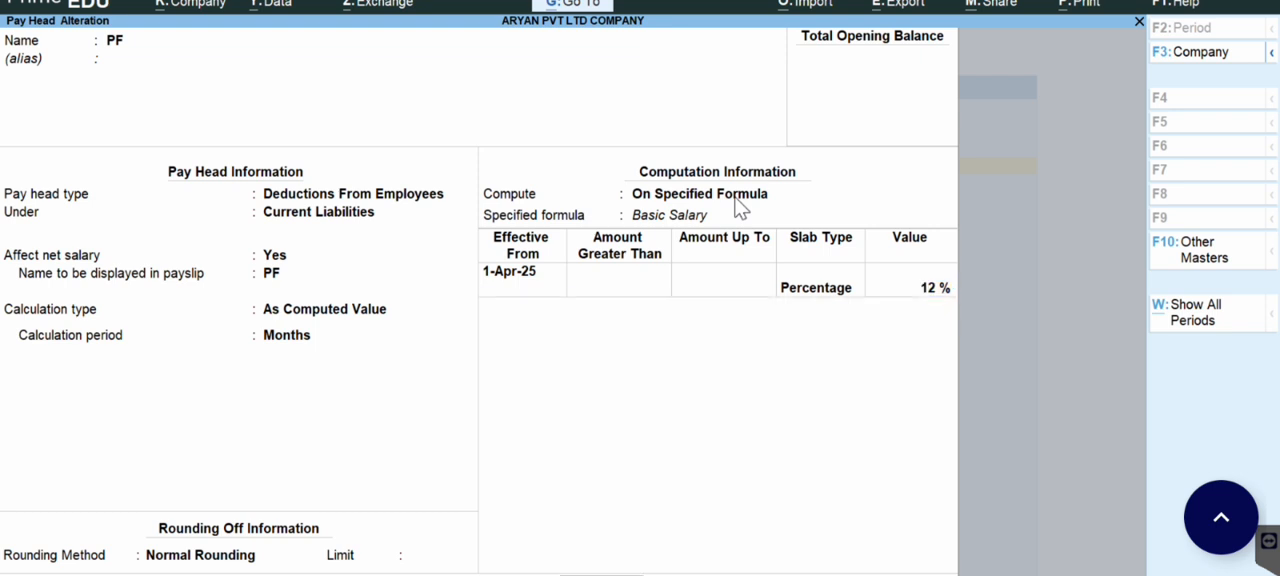
key("Return")
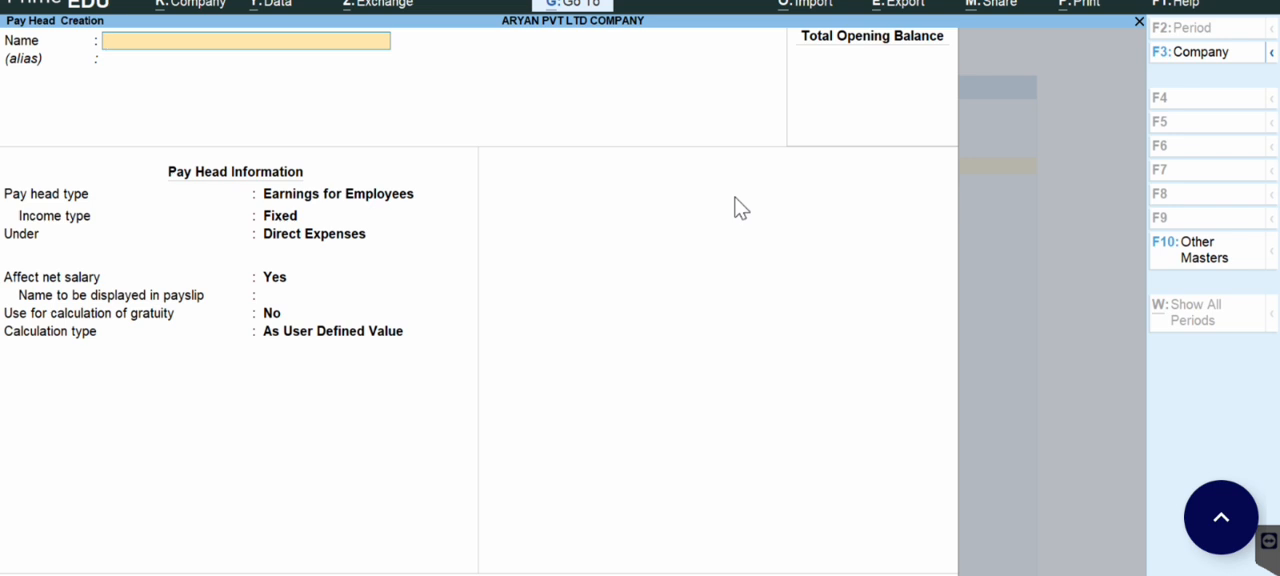
Step: Open the existing TDS pay head and keep it as Deductions From Employees under Duties & Taxes, affecting net salary
key("Page_Up")
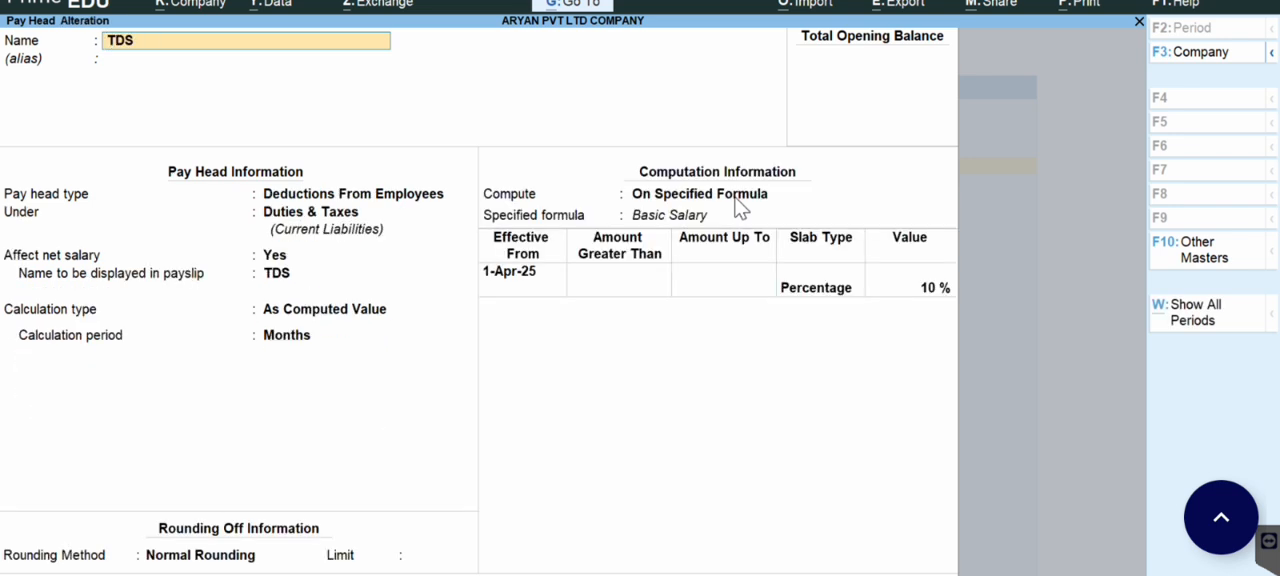
key("Return")
key("Return")
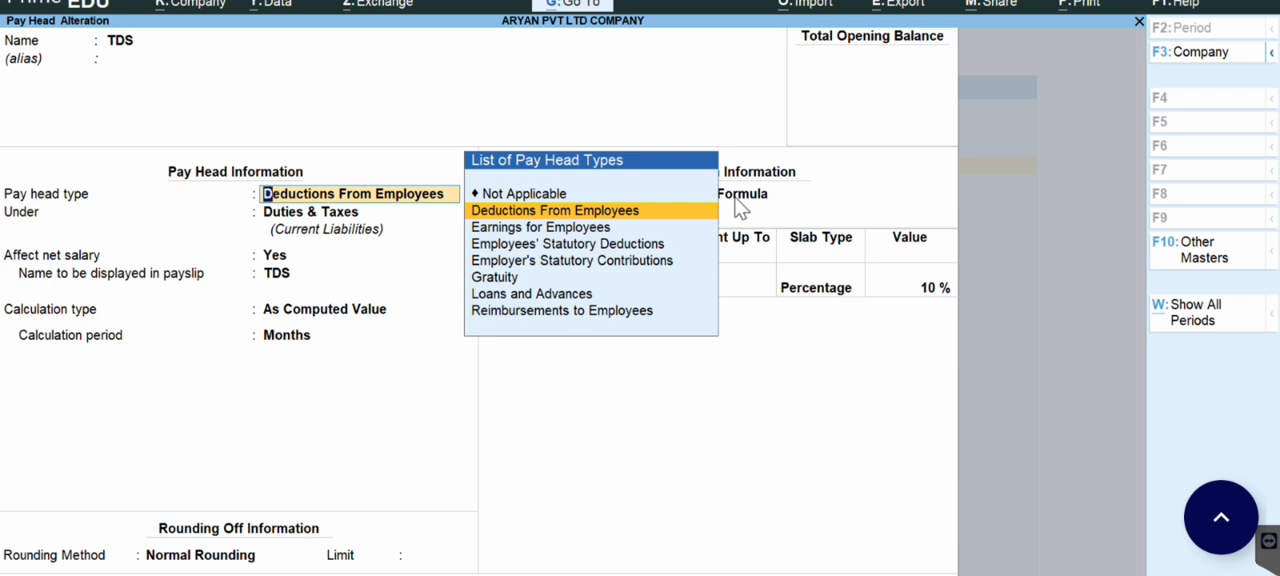
key("Return")
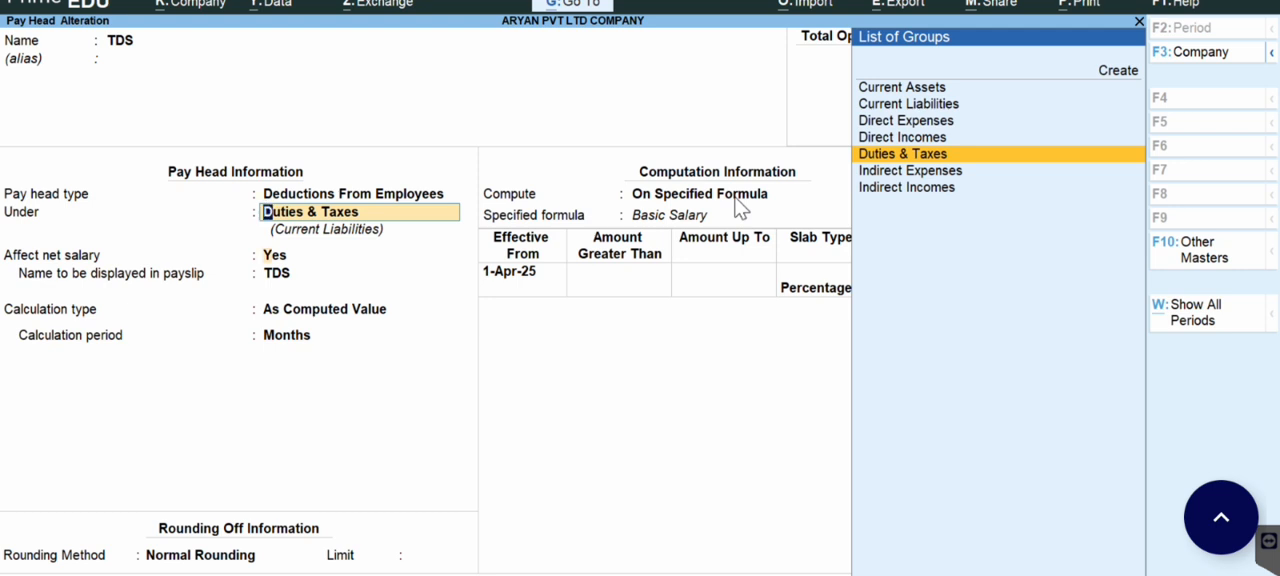
key("Return")
key("Return")
key("Return")
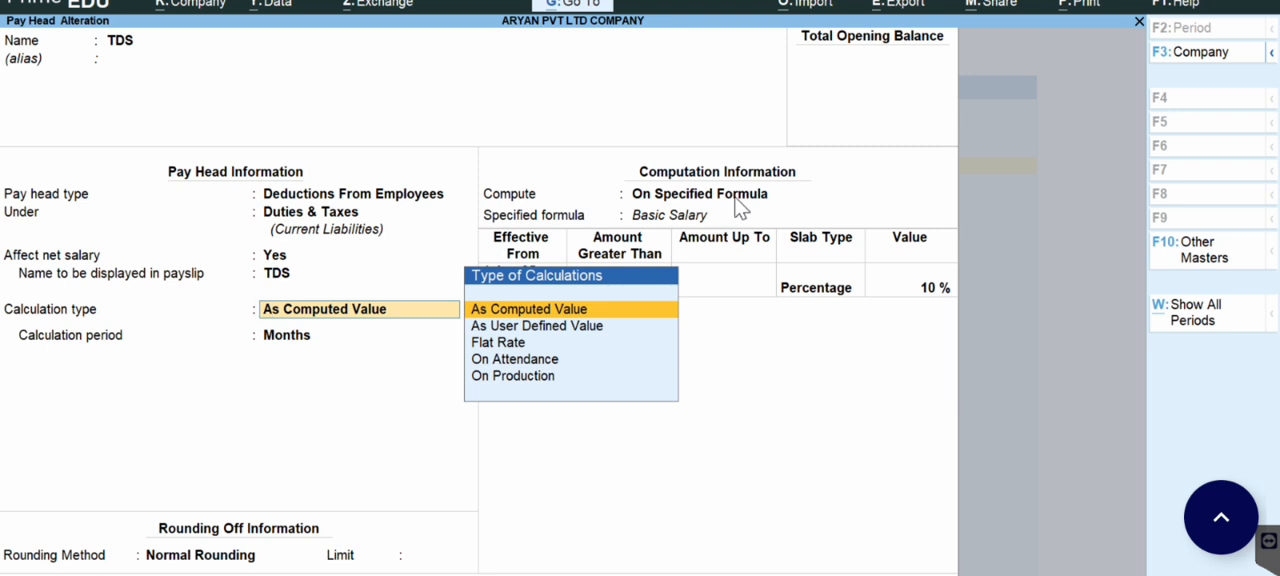
Step: Keep TDS As Computed Value with Normal Rounding and no limit, computed on a specified formula that adds Basic Salary
key("Return")
key("Return")
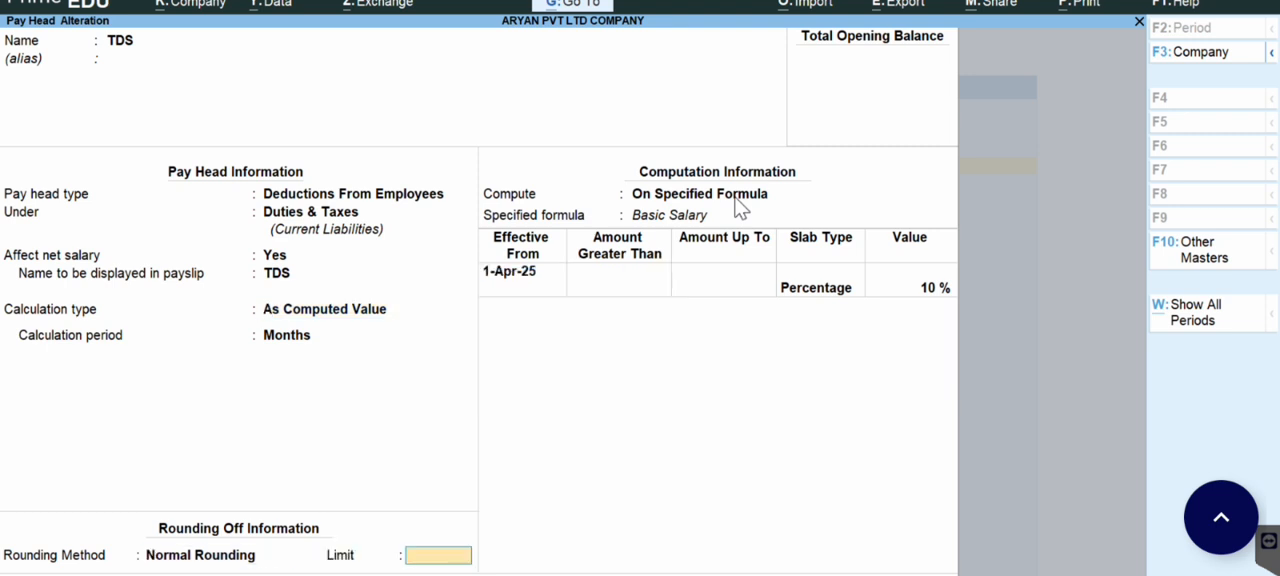
key("Return")
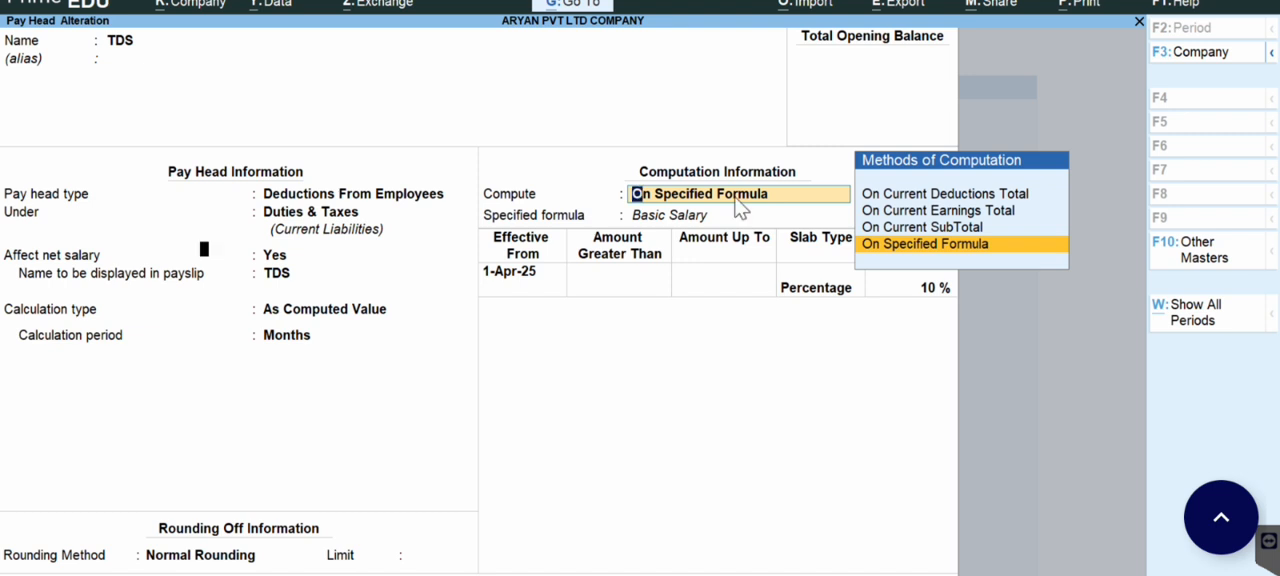
key("Return")
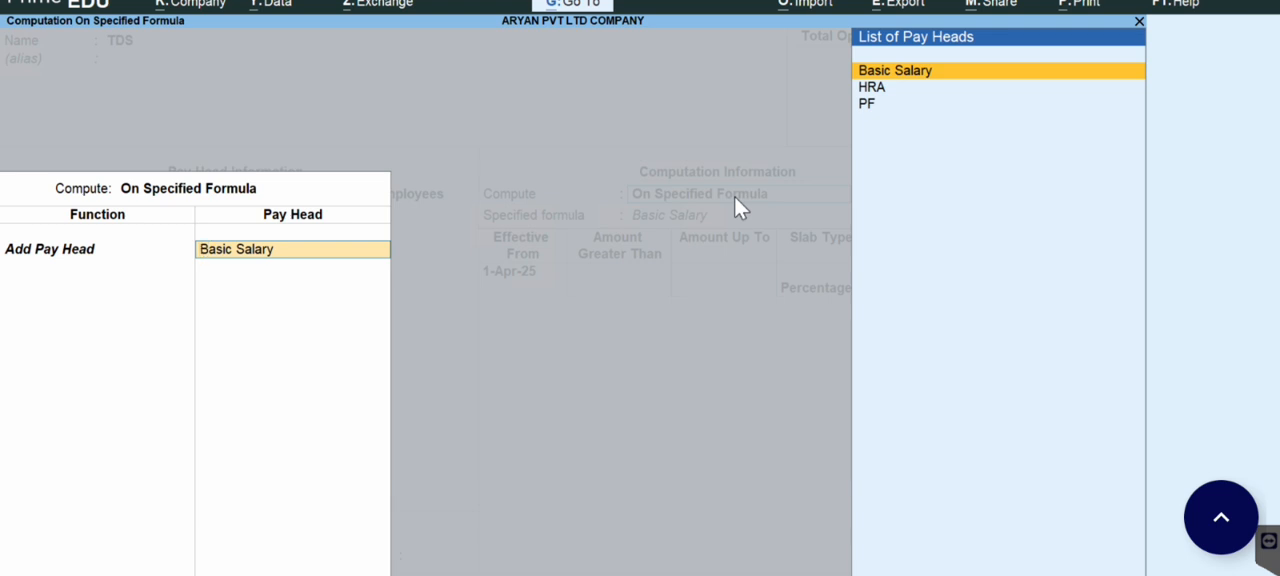
key("Return")
Step: Accept the 10 % Percentage slab from 1-Apr-25 for TDS, save the pay head and leave pay head creation
key("Return")
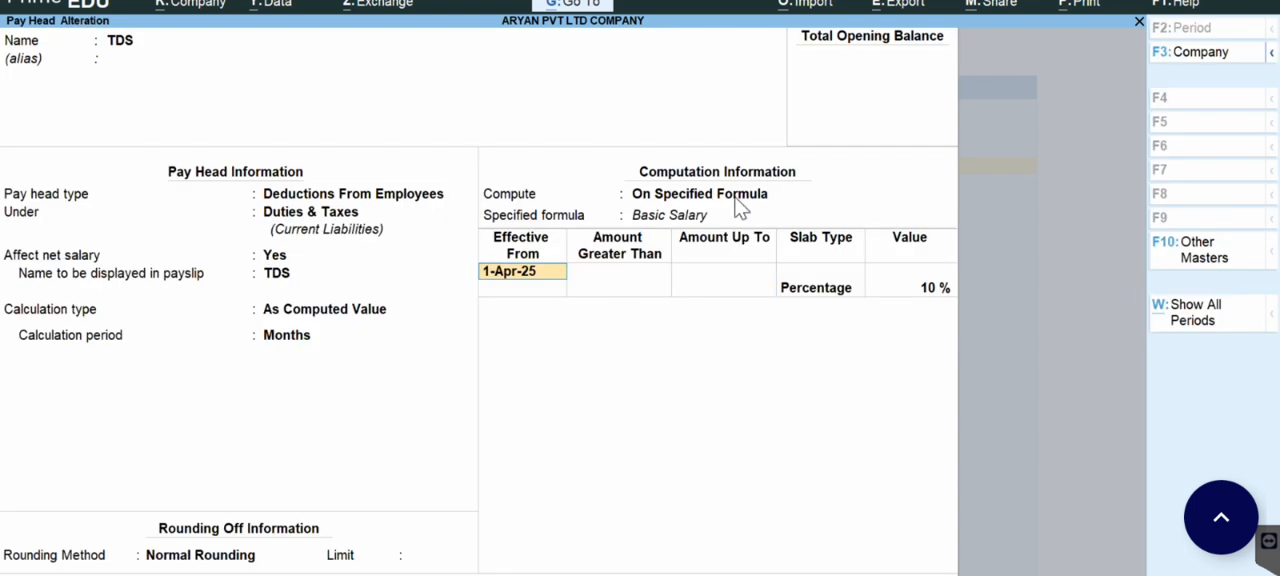
key("Return")
key("Return")
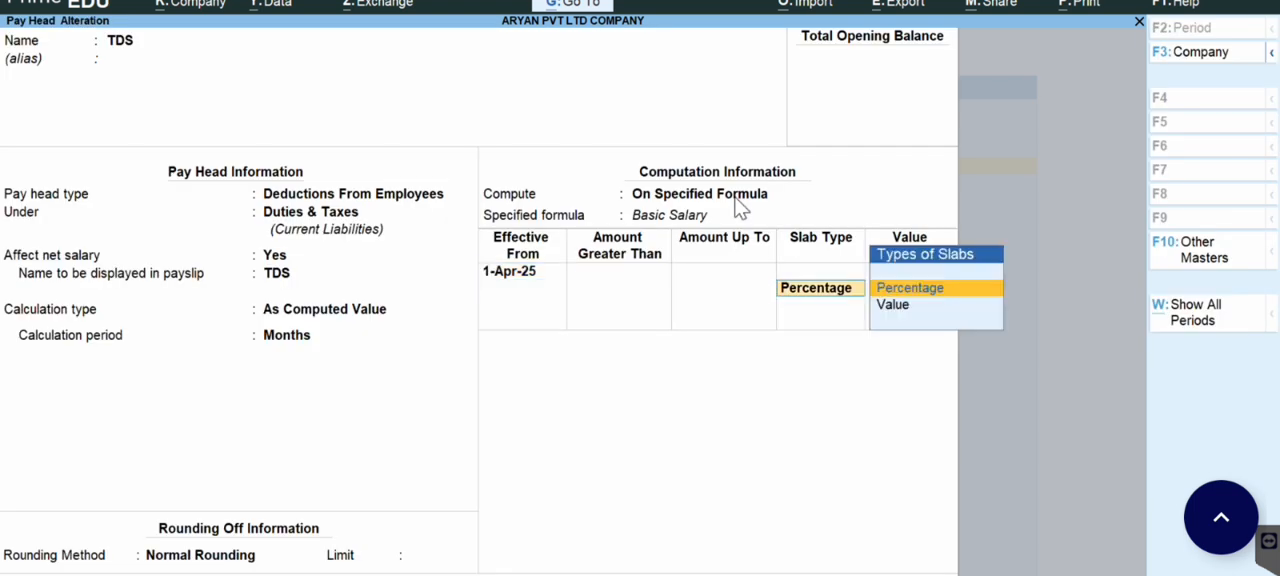
key("Return")
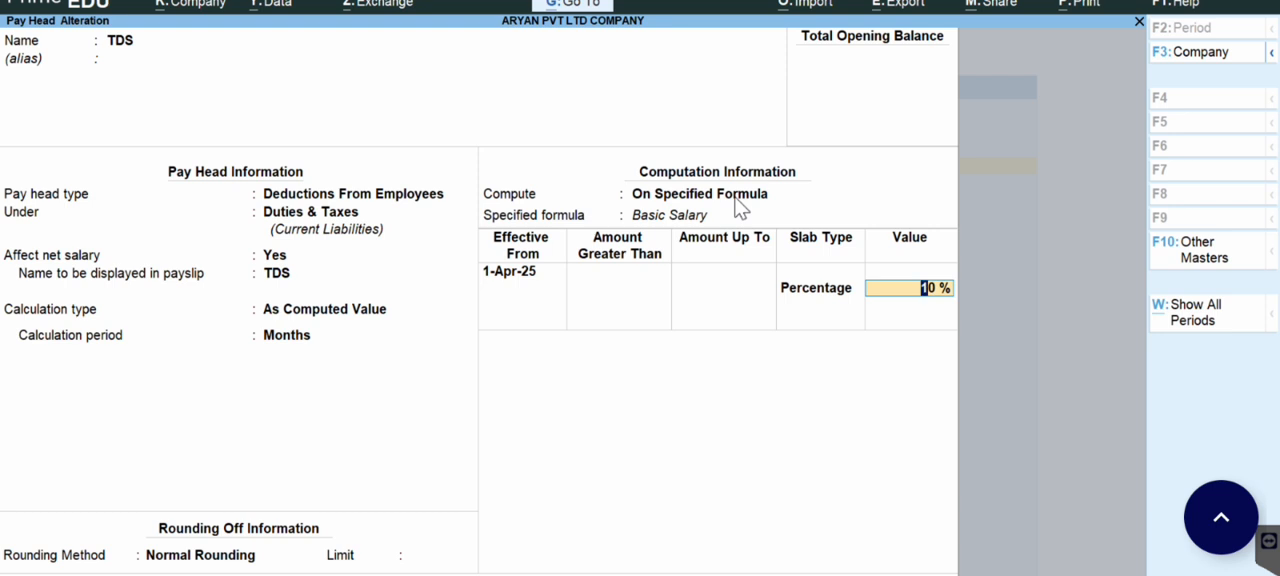
key("Return")
key("Return")
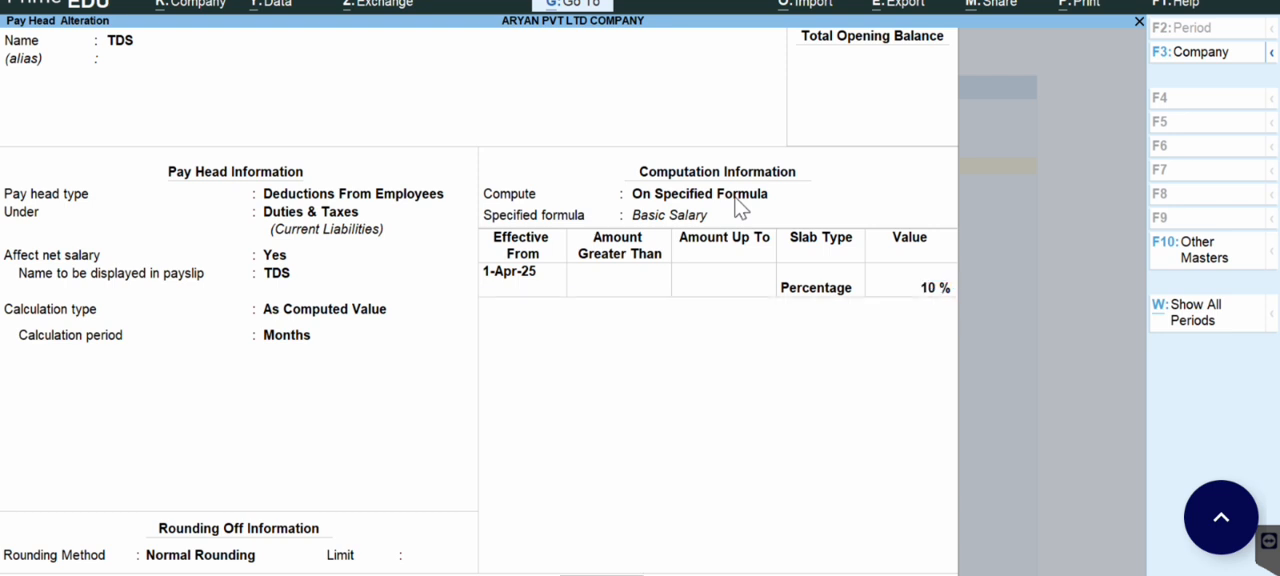
key("ctrl+a")
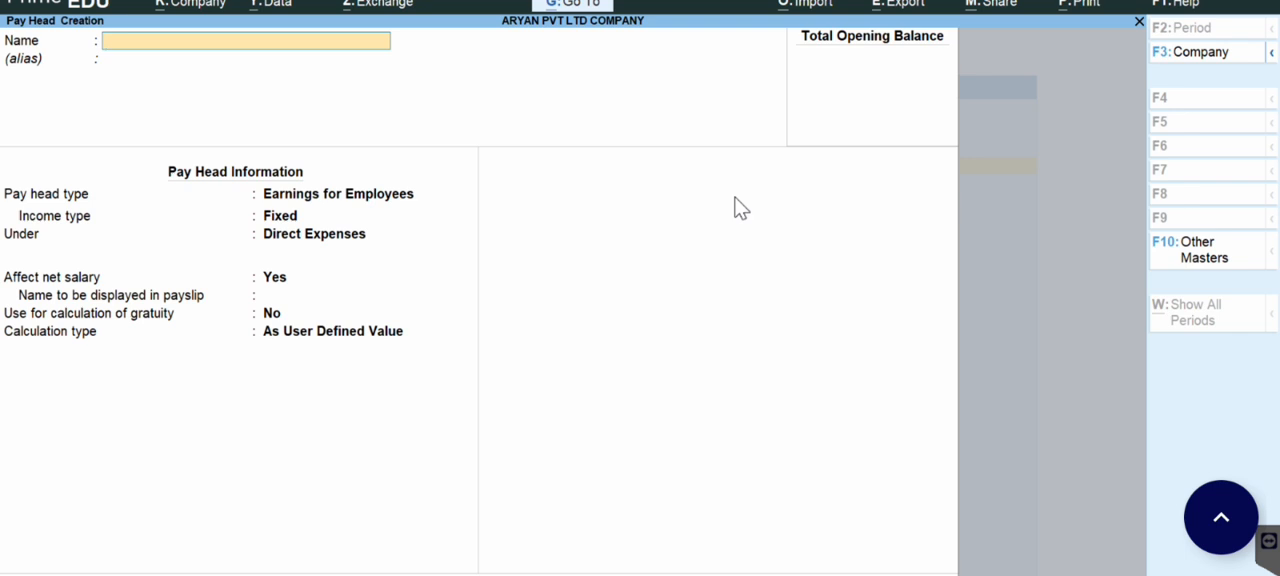
key("Escape")
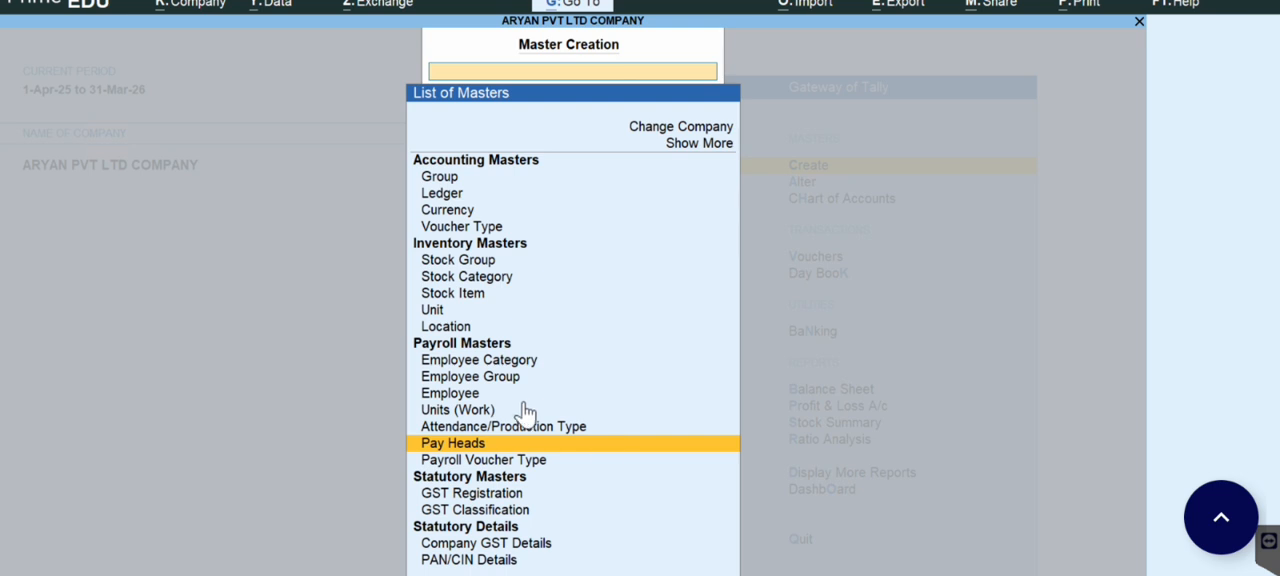
Step: Create an employee in category Jaipur with the employee's name, under Purchase Dep., joining 1-Apr-2025, and enable defining salary details
left_click(458, 394)
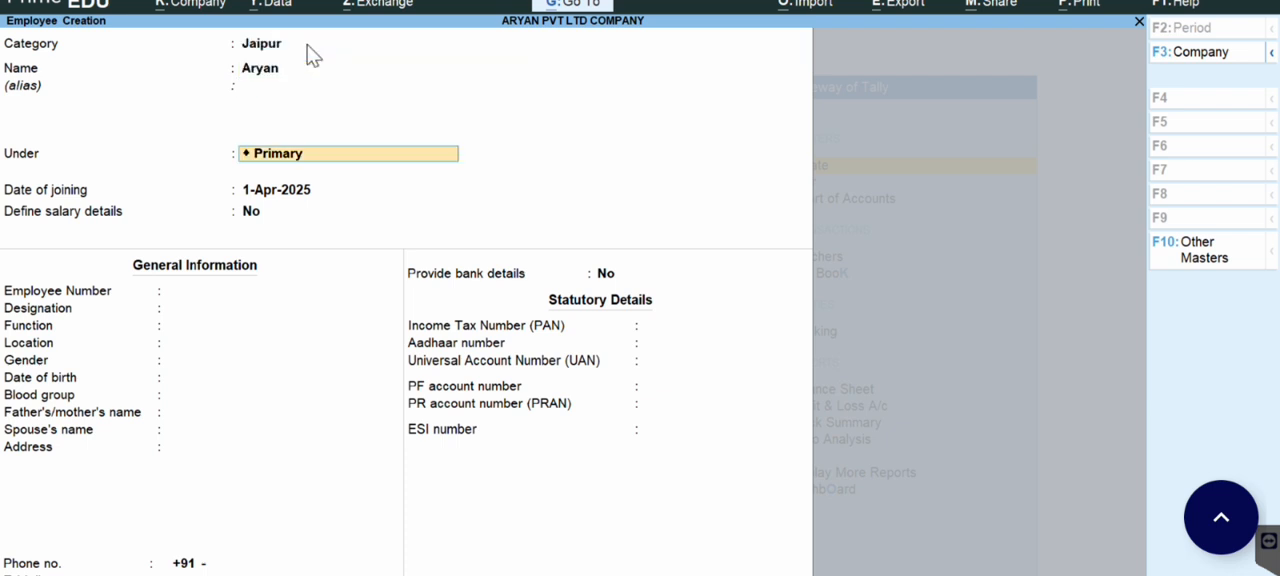
key("BackSpace")
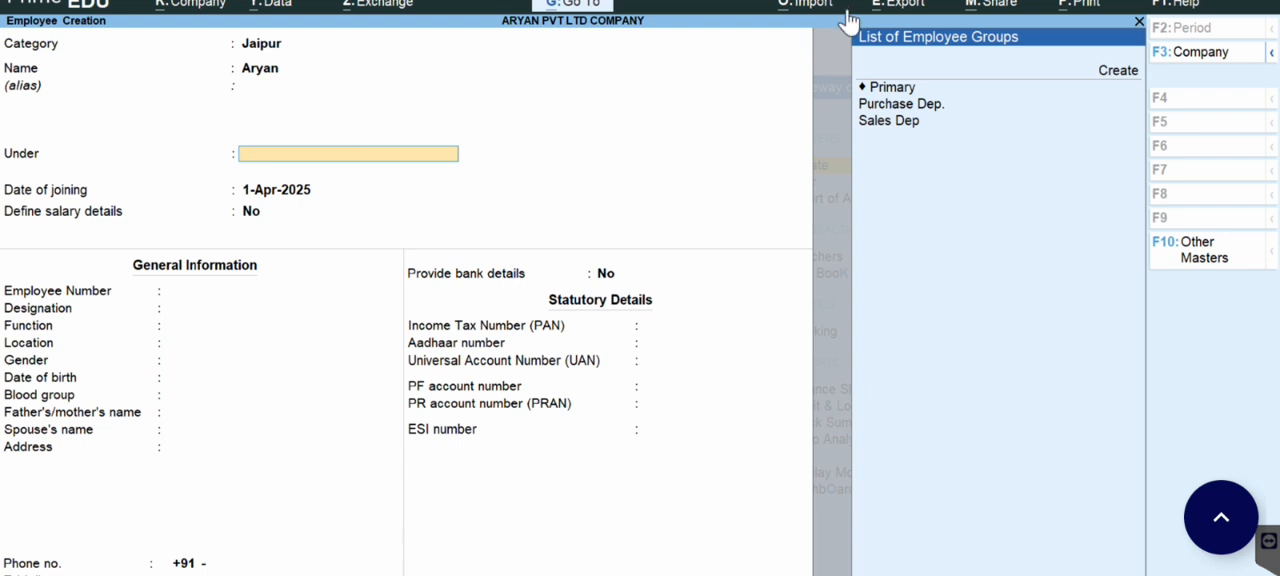
left_click(890, 104)
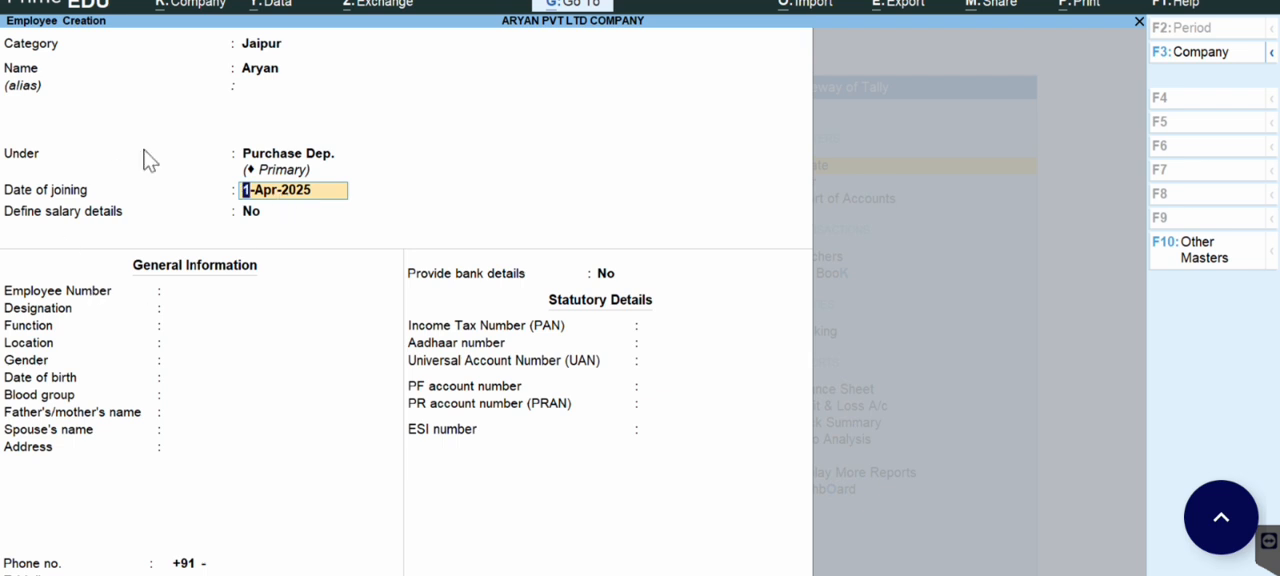
left_click(264, 214)
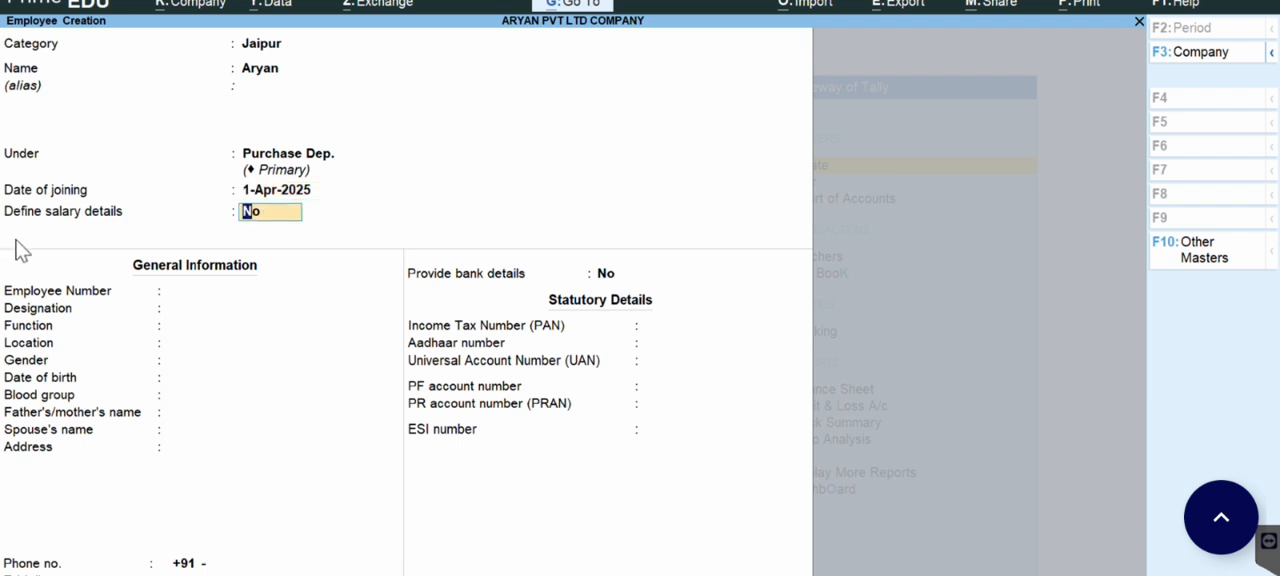
type("y")
key("Return")
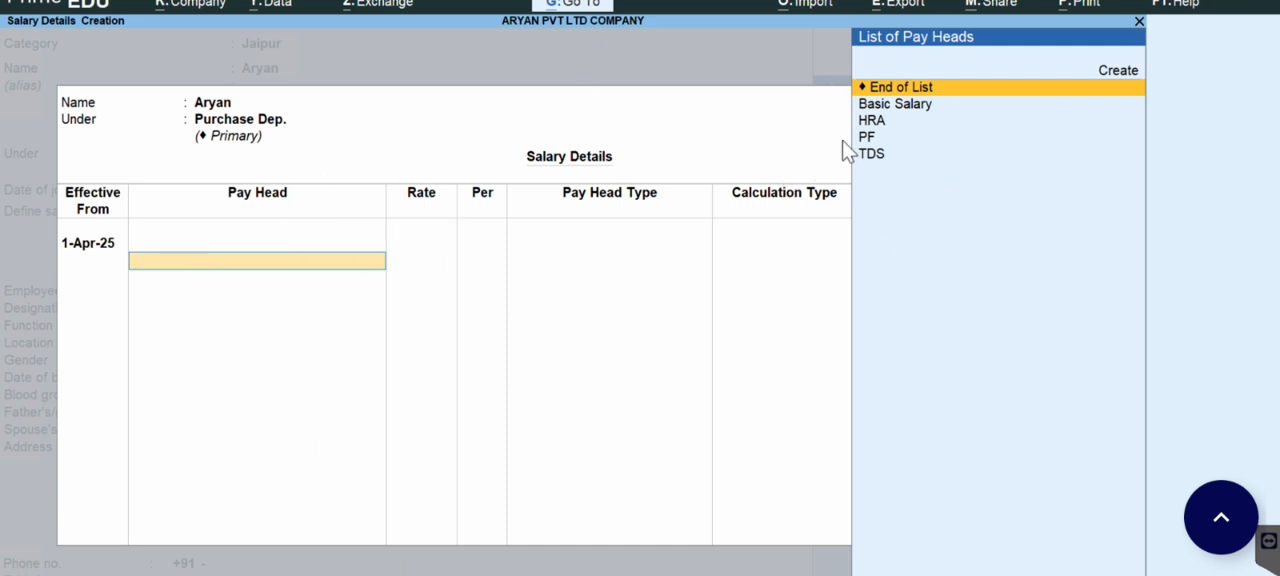
Step: Add Basic Salary at 30,000 and HRA at 500 per month to the employee's salary details effective 1-Apr-25
left_click(898, 108)
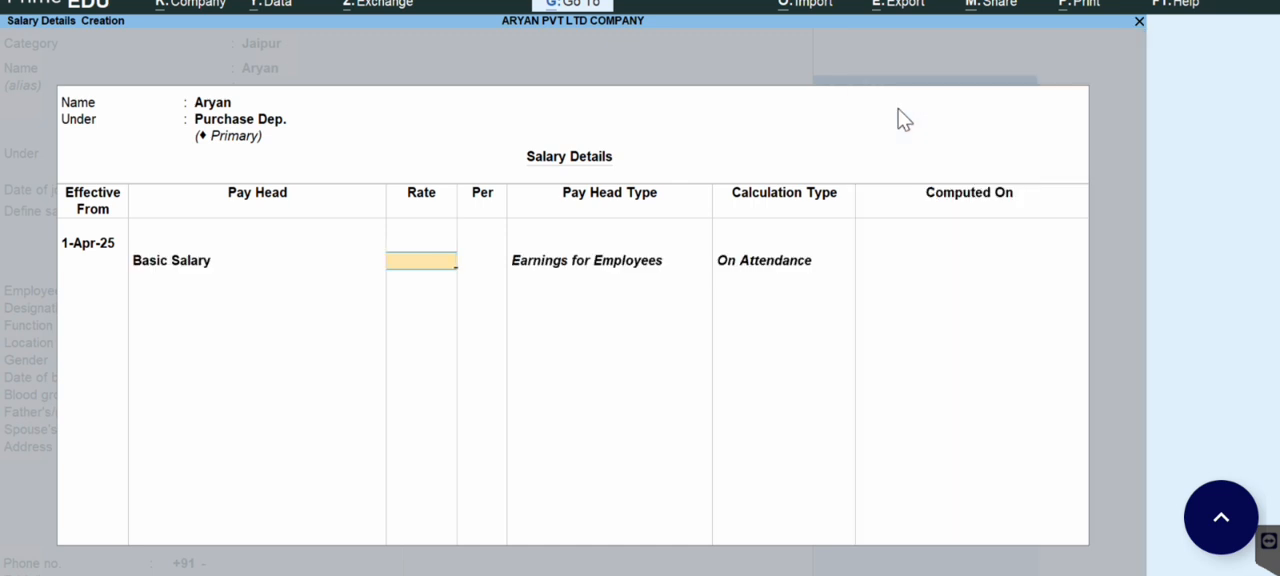
type("30000")
key("Return")
left_click(898, 108)
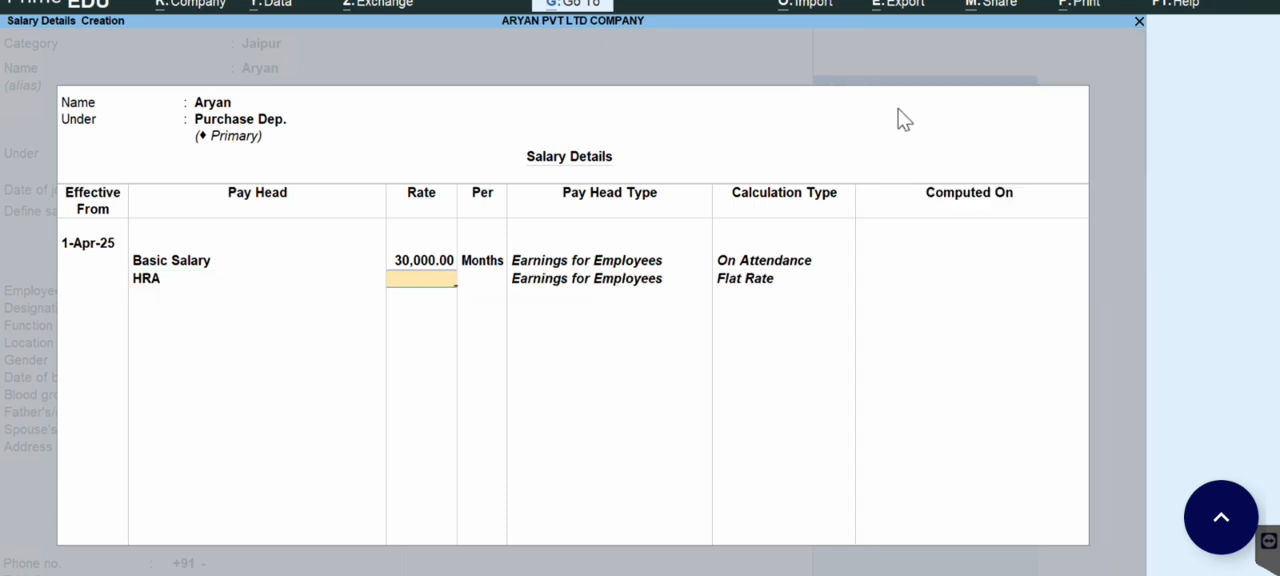
type("500")
key("Return")
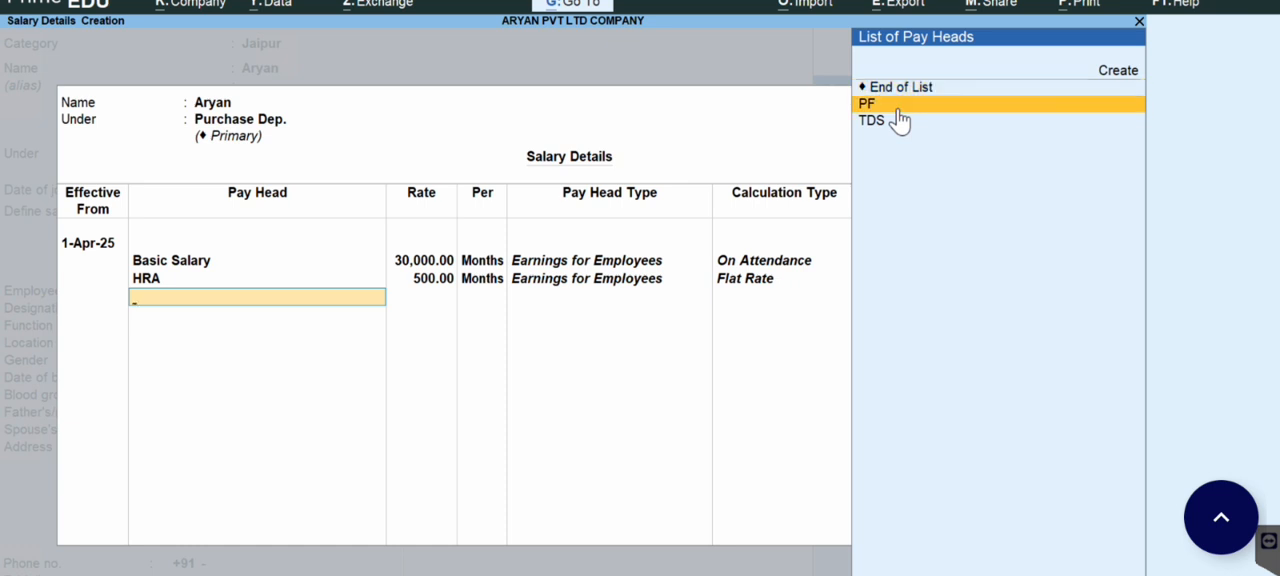
Step: Add the PF and TDS deductions to the employee's salary details and finish the pay head list
left_click(898, 113)
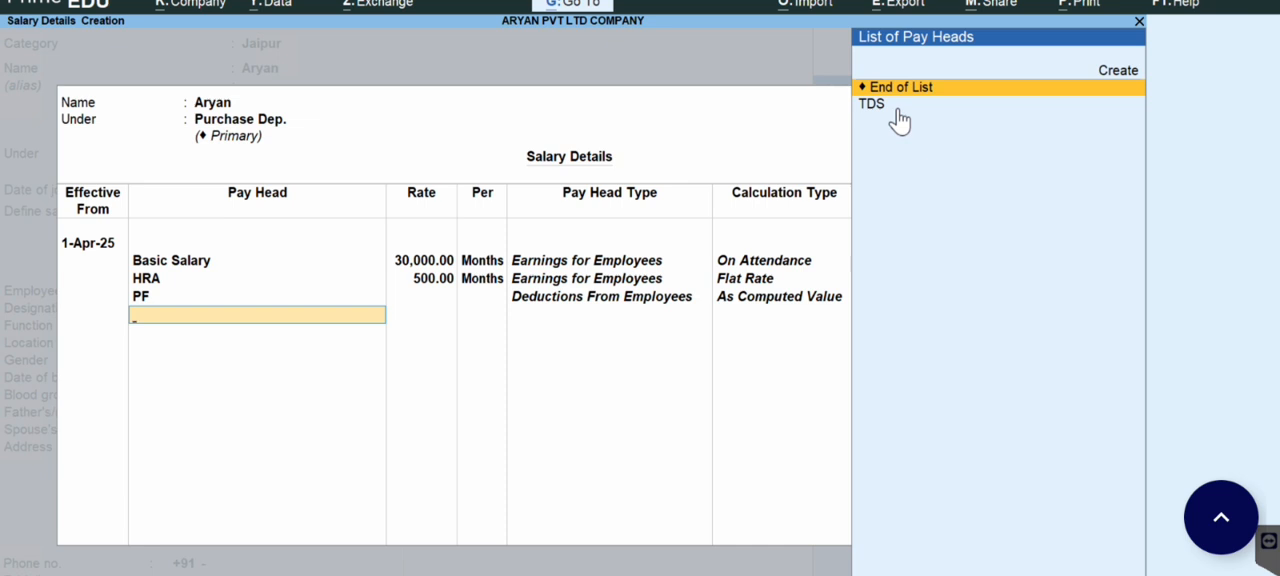
left_click(898, 108)
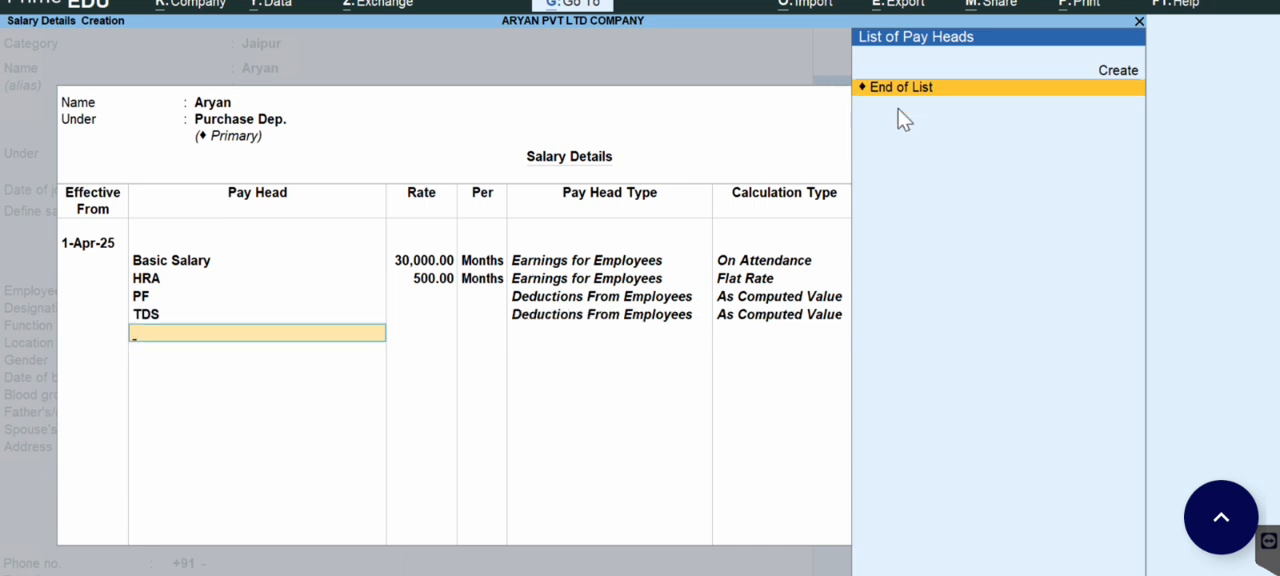
key("Return")
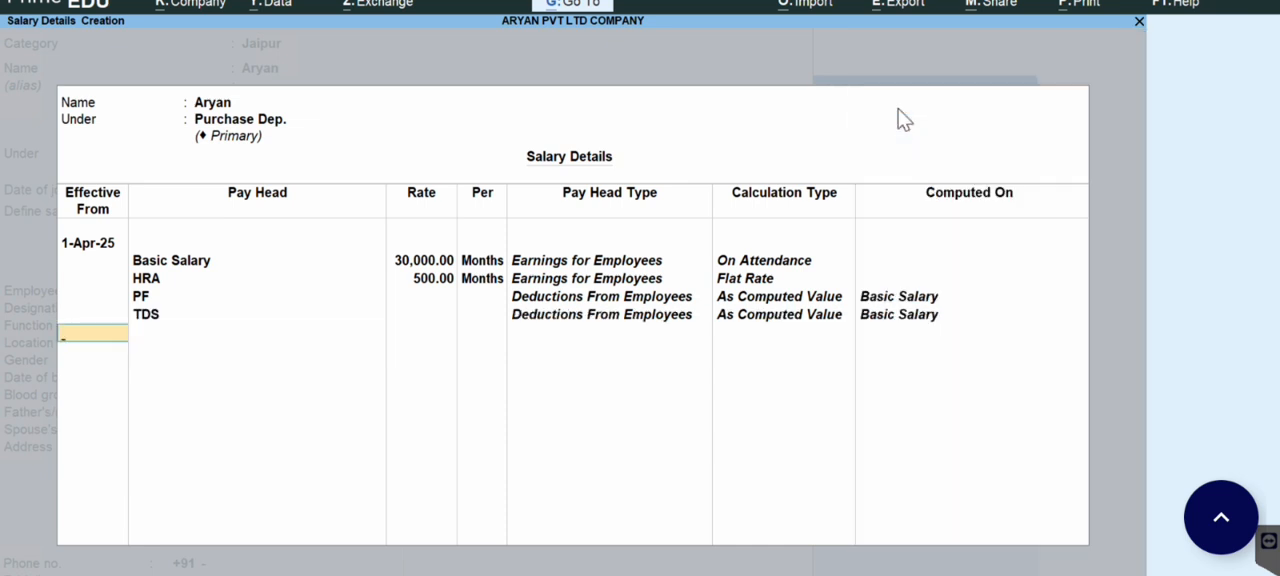
key("Return")
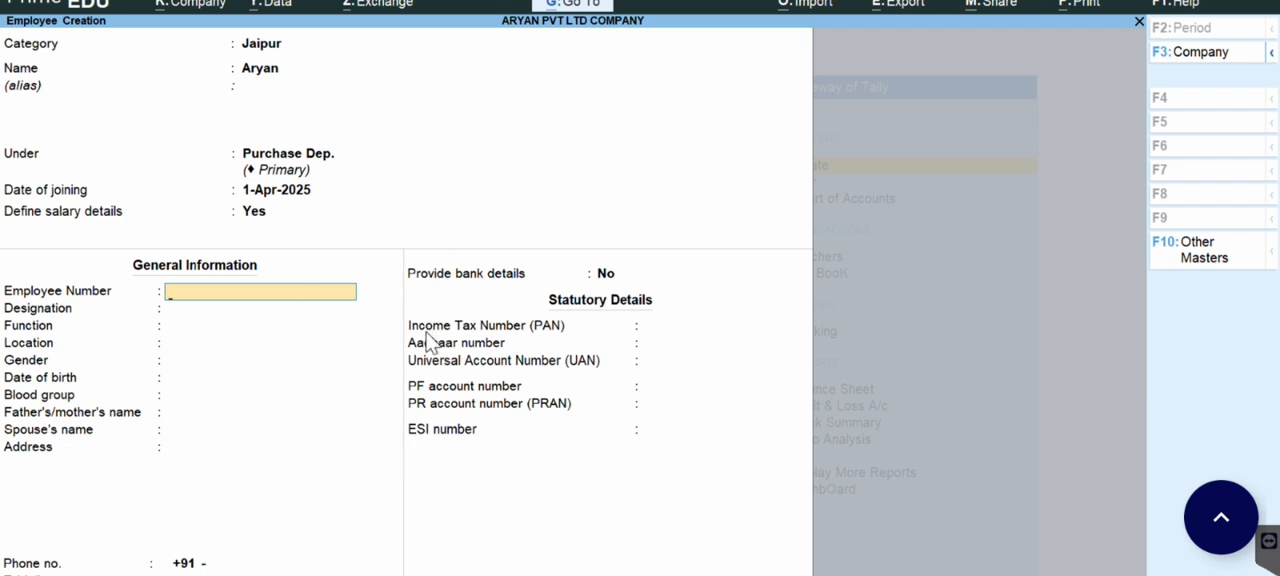
Step: Save the employee master without further general information and leave employee creation back to the Gateway of Tally
key("ctrl+a")
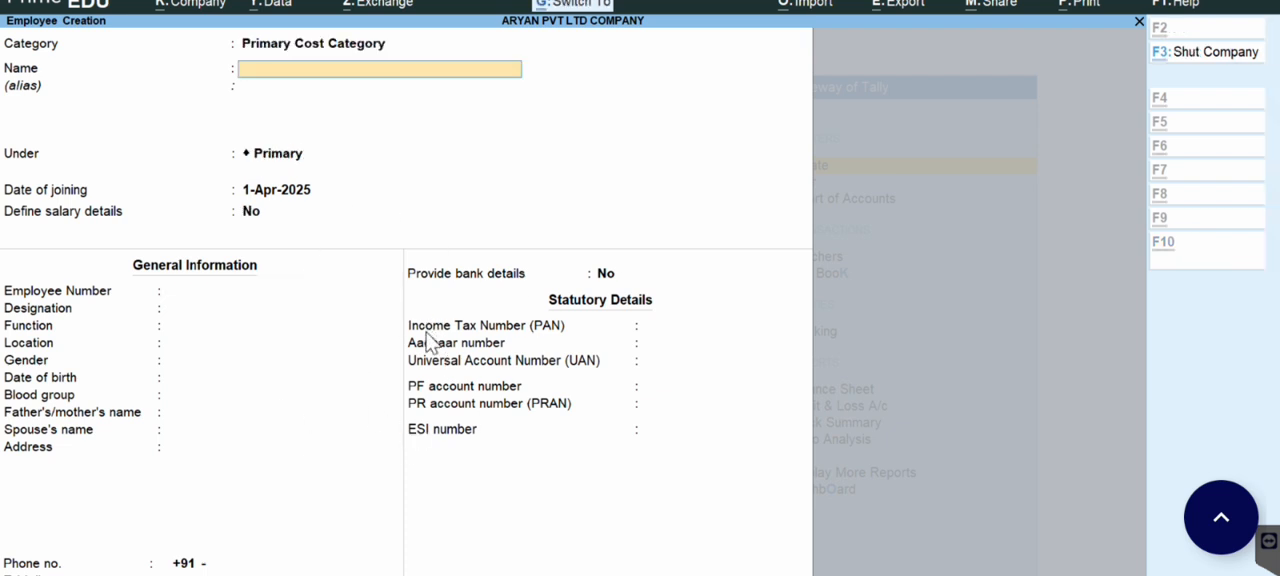
key("Escape")
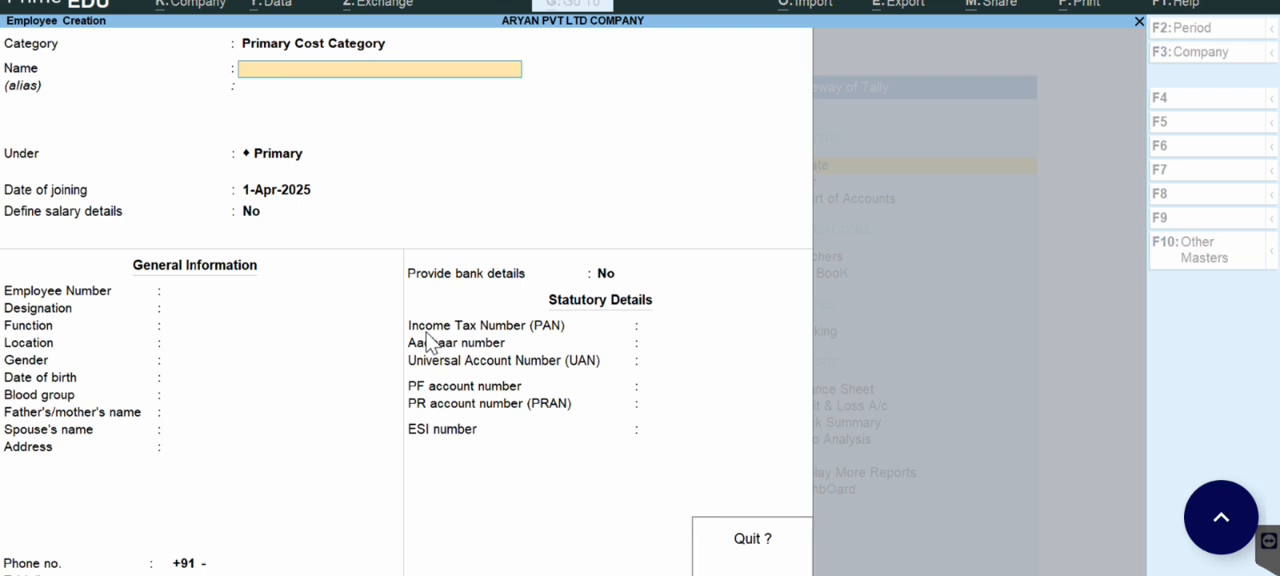
key("Return")
key("Escape")
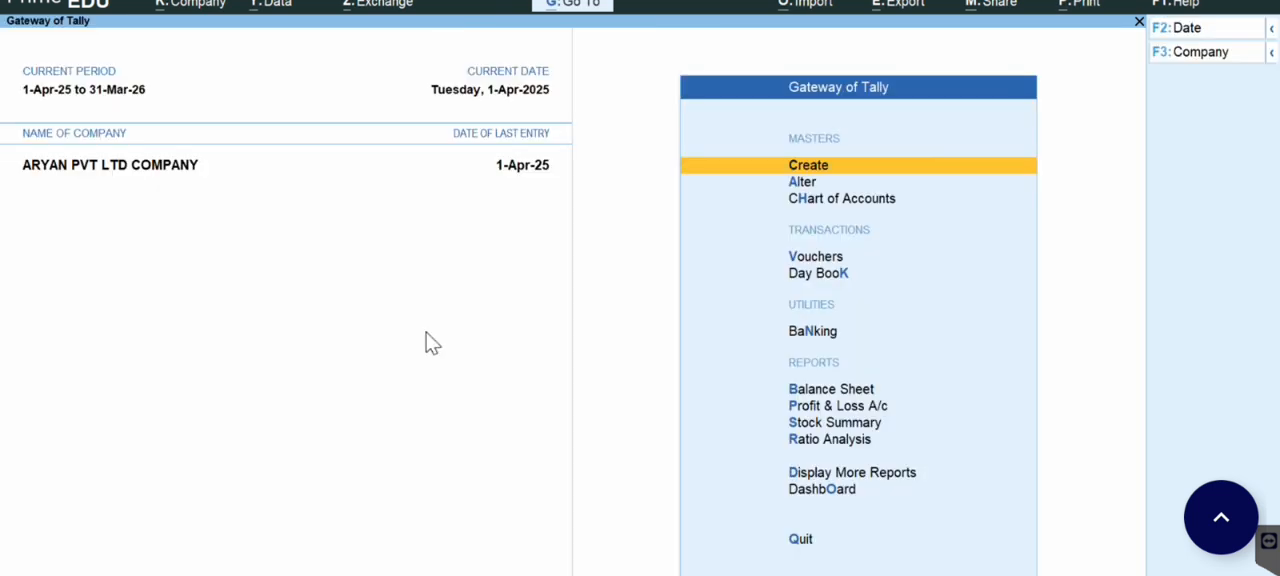